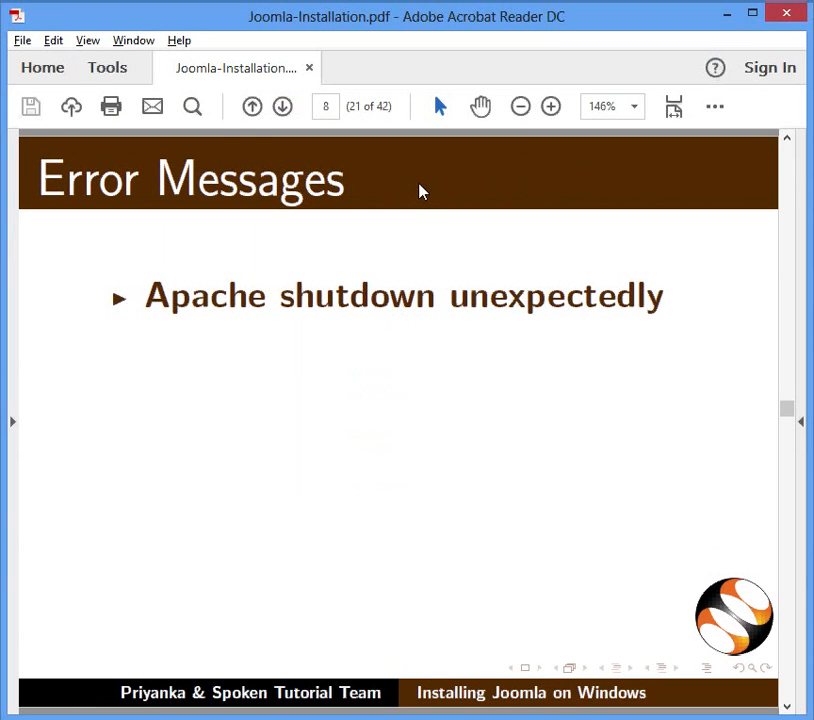
# - Page through the error slides: port 80 in use, MySQL connection error, Apache and MySQL 3306 ports, changing ports
pyautogui.press('pagedown')
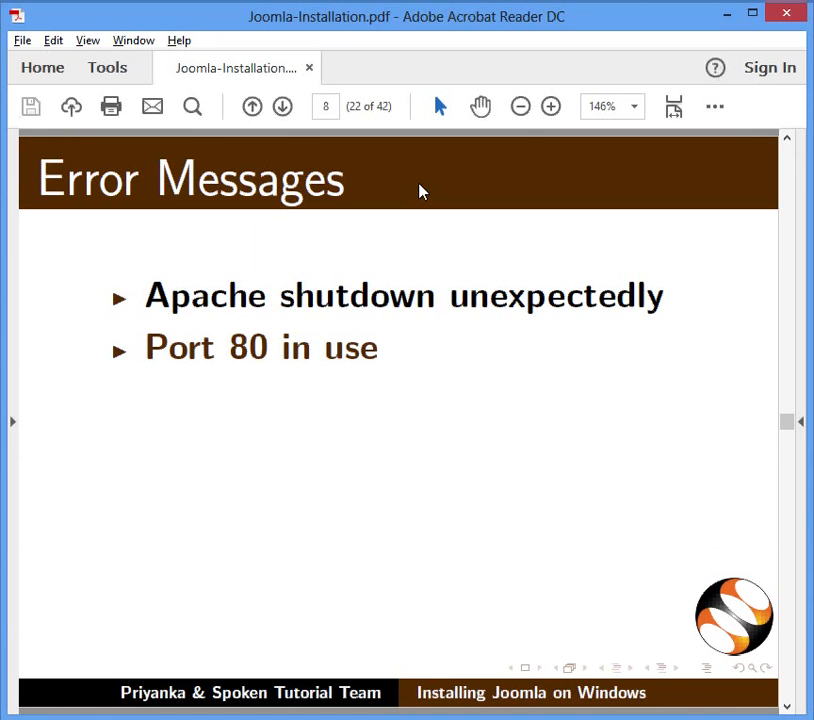
pyautogui.press('pagedown')
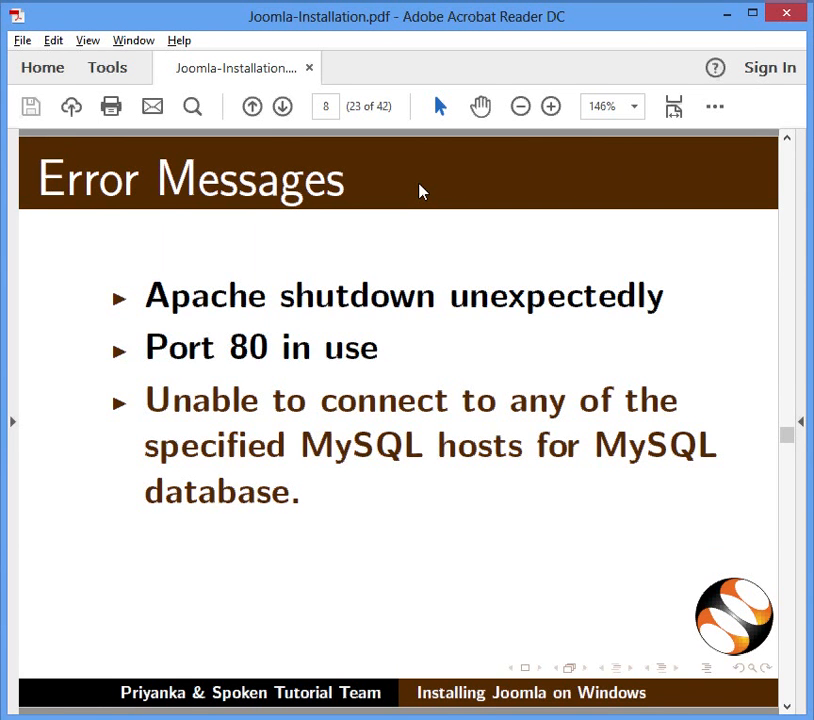
pyautogui.press('pagedown')
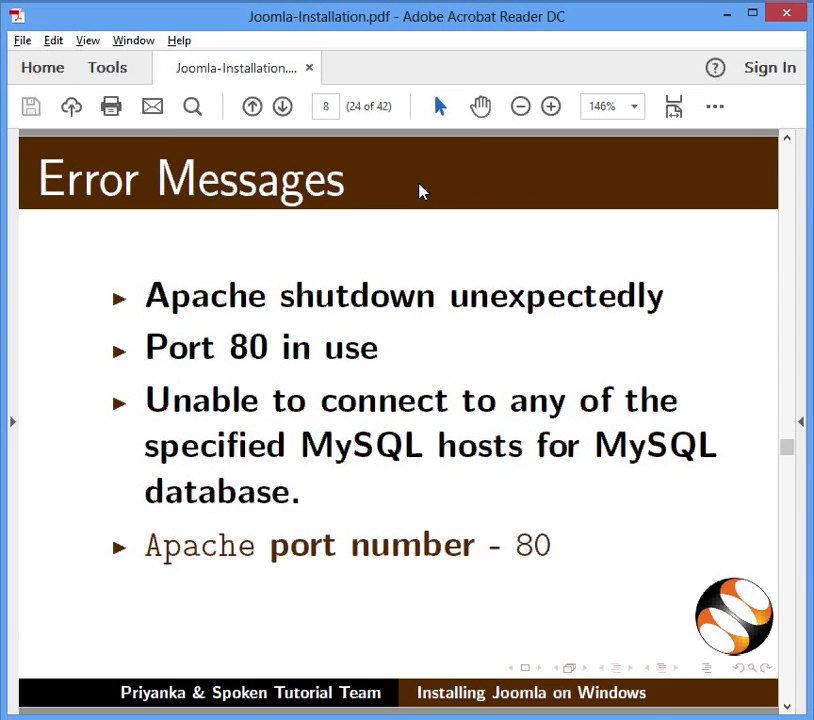
pyautogui.press('pagedown')
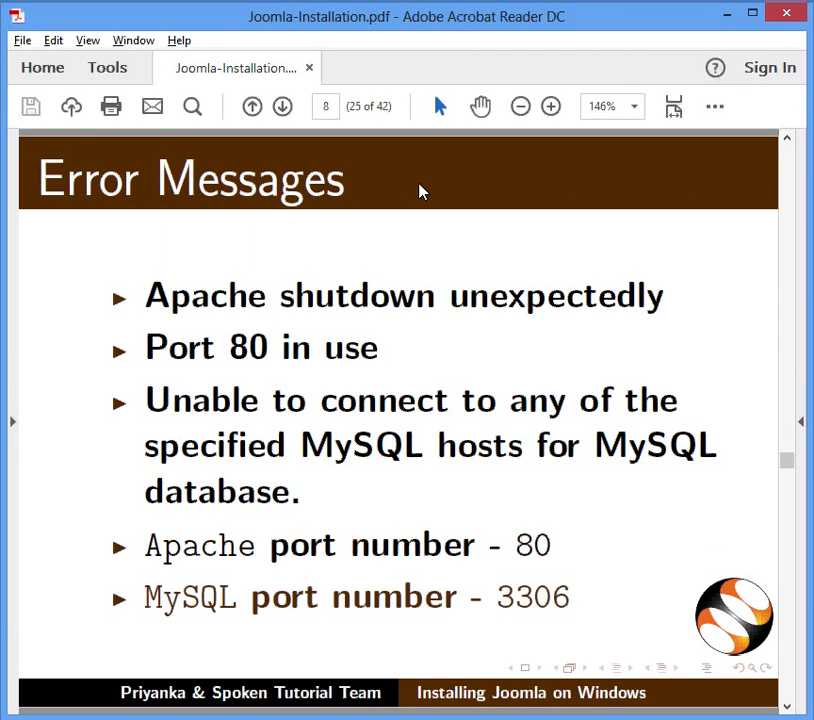
pyautogui.press('pagedown')
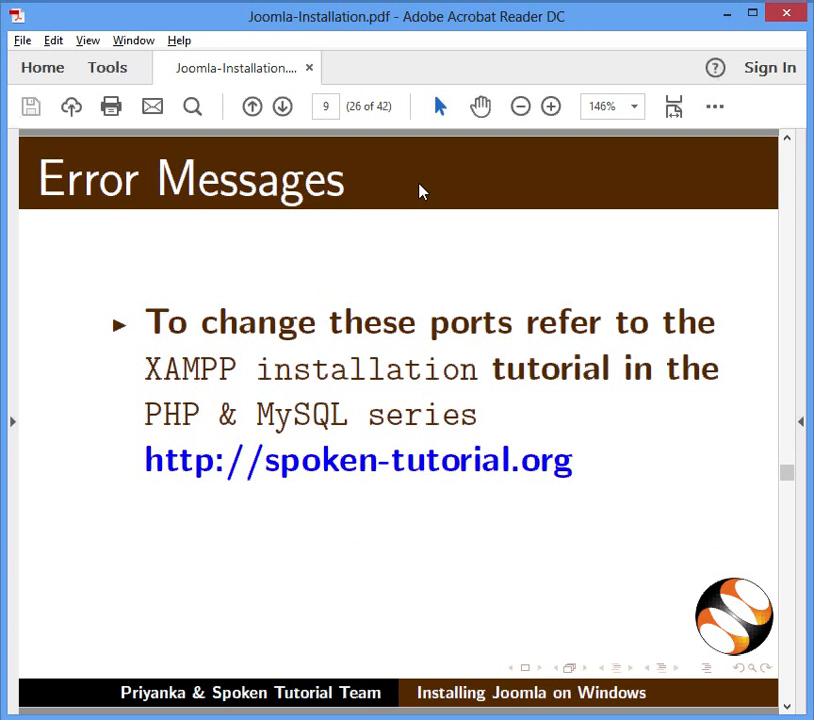
pyautogui.press('pagedown')
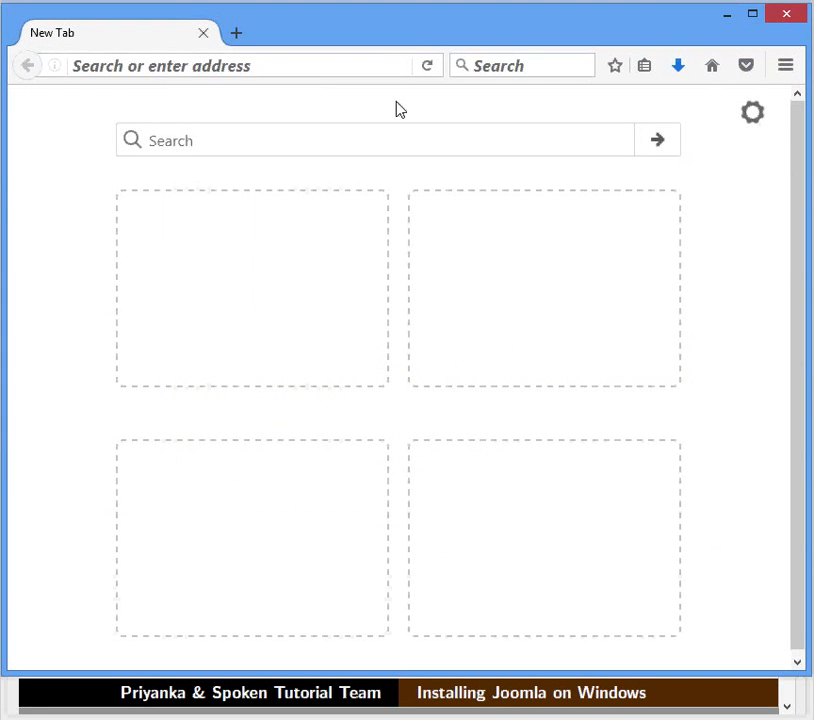
# - Load localhost in Firefox to reach the XAMPP dashboard, then open its PHP info page
pyautogui.click(391, 68)
pyautogui.write('loca')
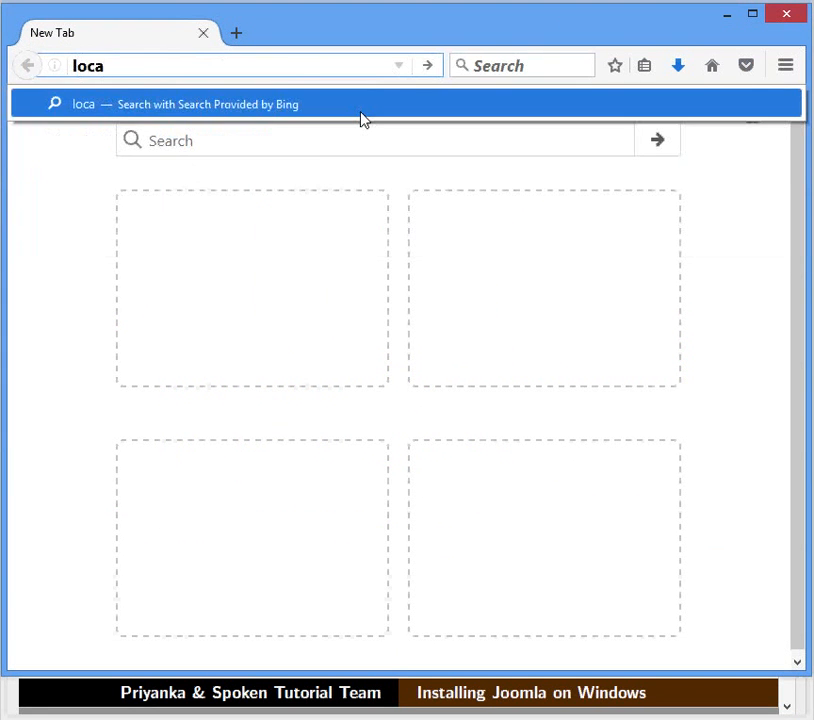
pyautogui.write('lhost')
pyautogui.press('Return')
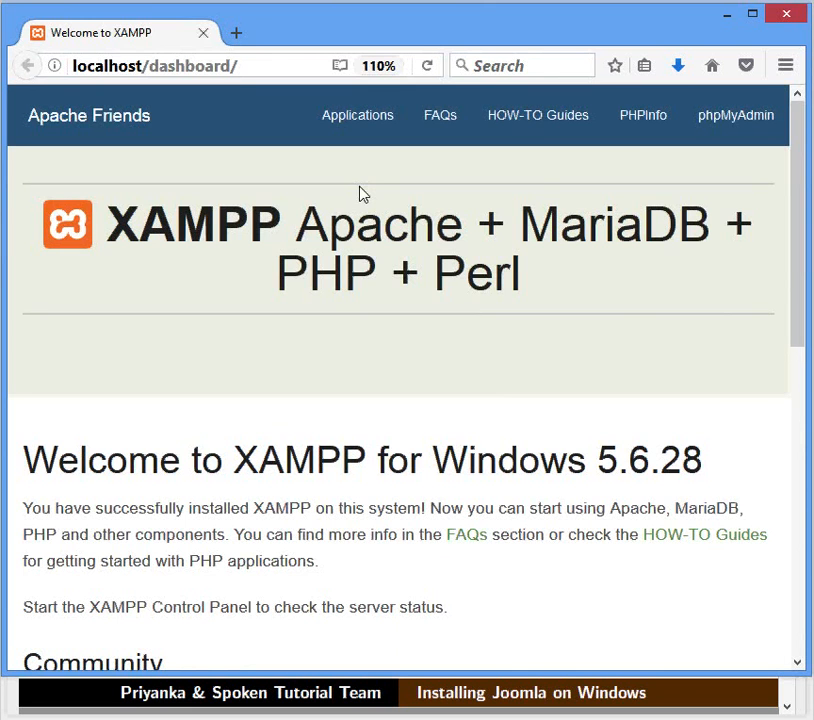
pyautogui.click(640, 140)
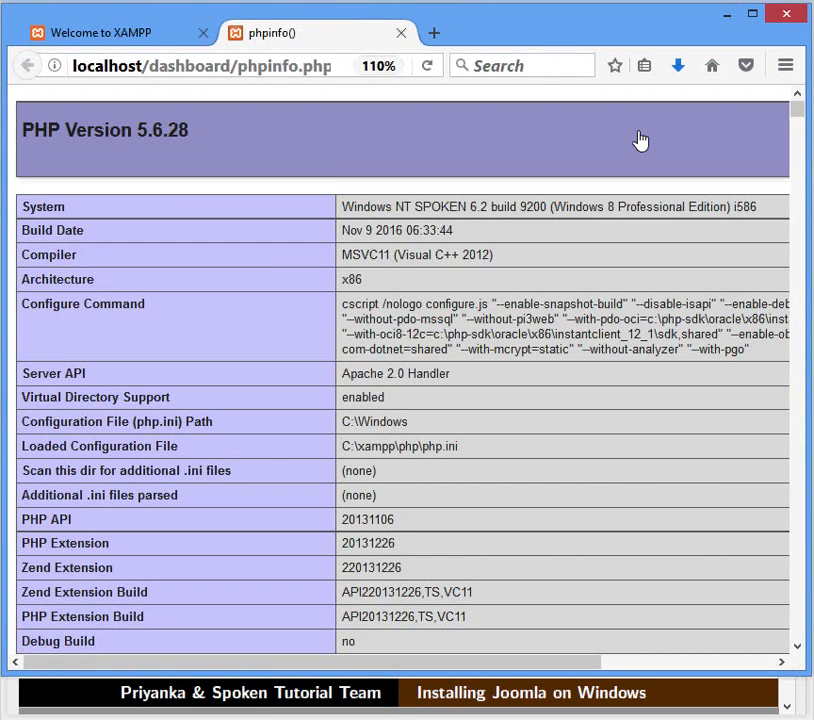
# - Search the phpinfo page for DOCUMENT_ROOT and select its value C:/xampp/htdocs
pyautogui.hotkey('ctrl', 'f')
pyautogui.write('DO')
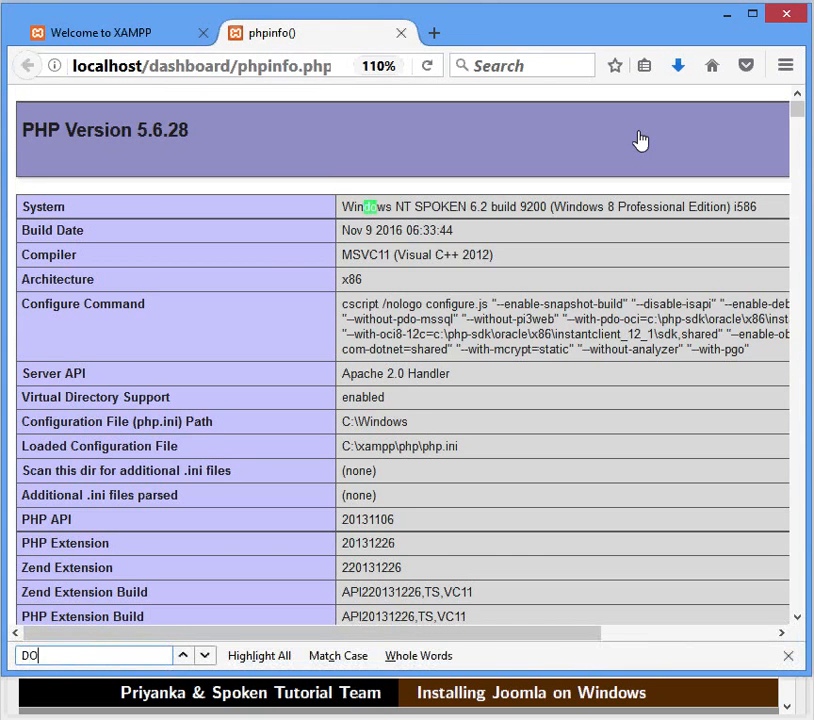
pyautogui.write('CUMENT_ROOT')
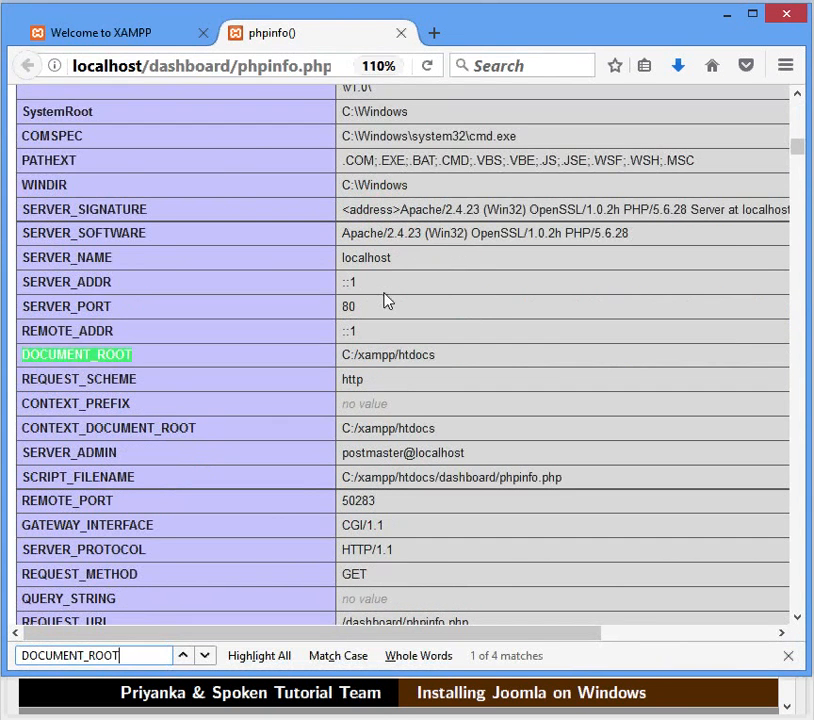
pyautogui.moveTo(342, 355); pyautogui.dragTo(420, 362)
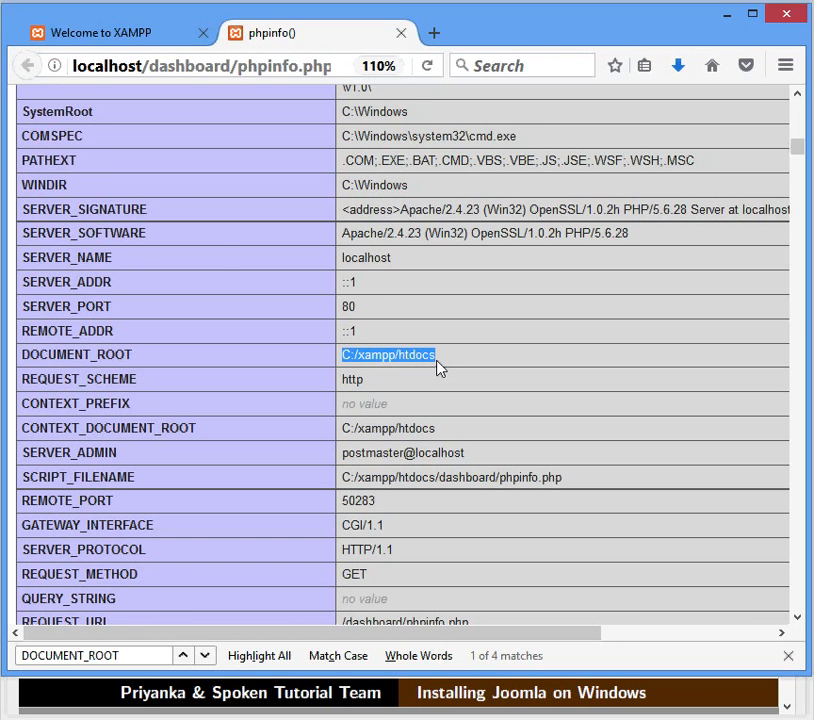
pyautogui.hotkey('ctrl', 't')
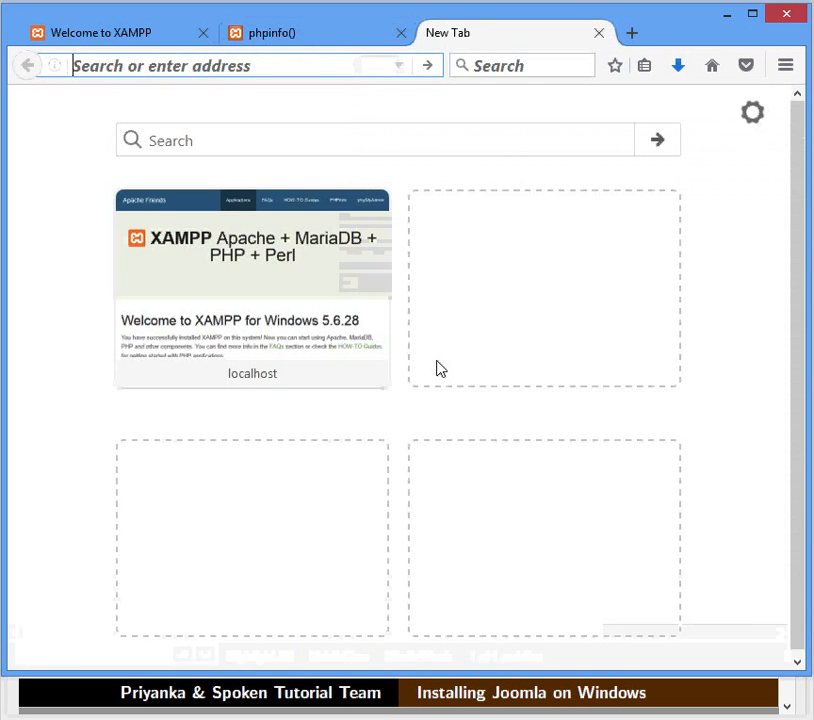
pyautogui.write('www')
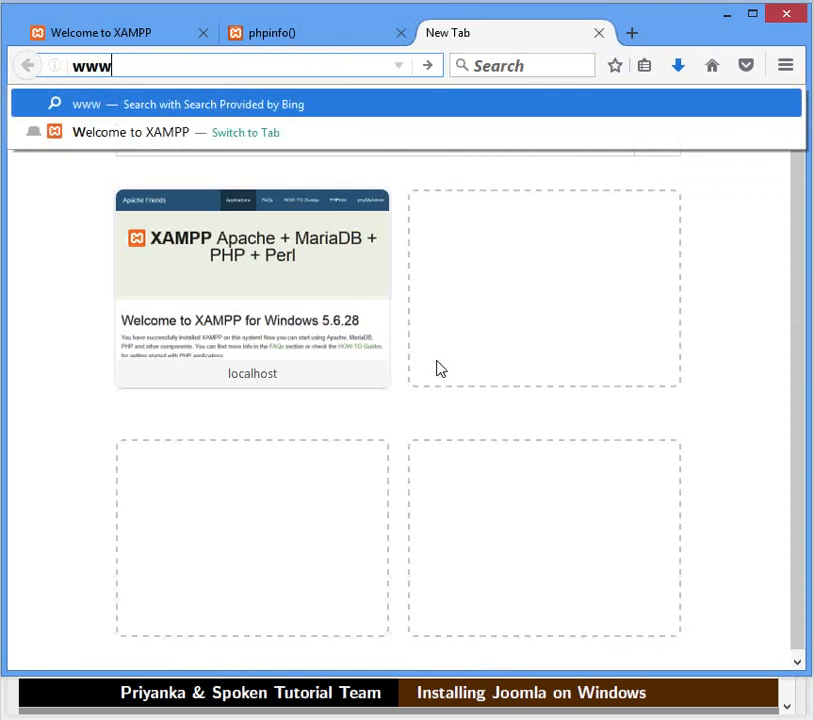
pyautogui.write('.joomla.org')
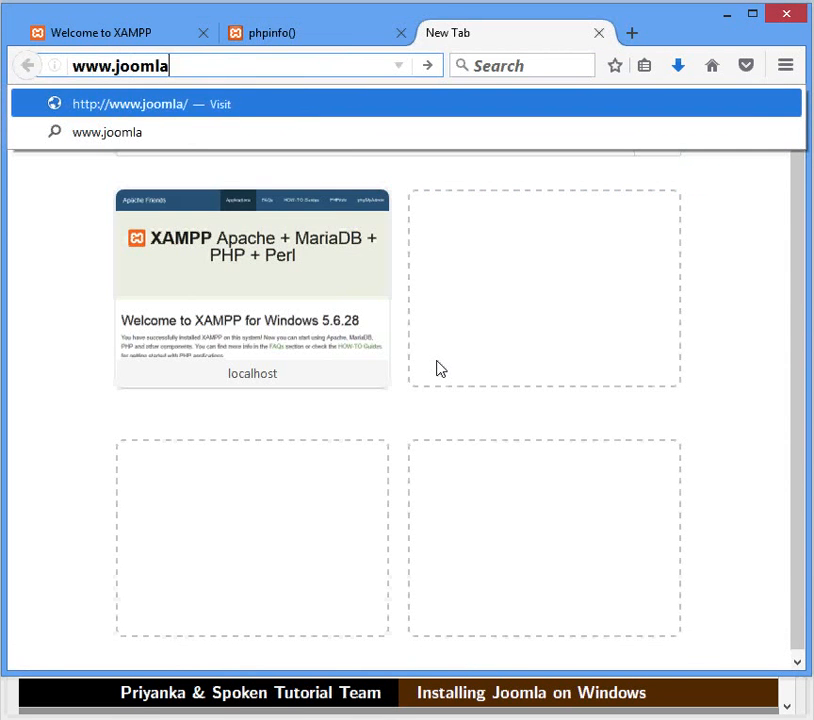
pyautogui.press('Return')
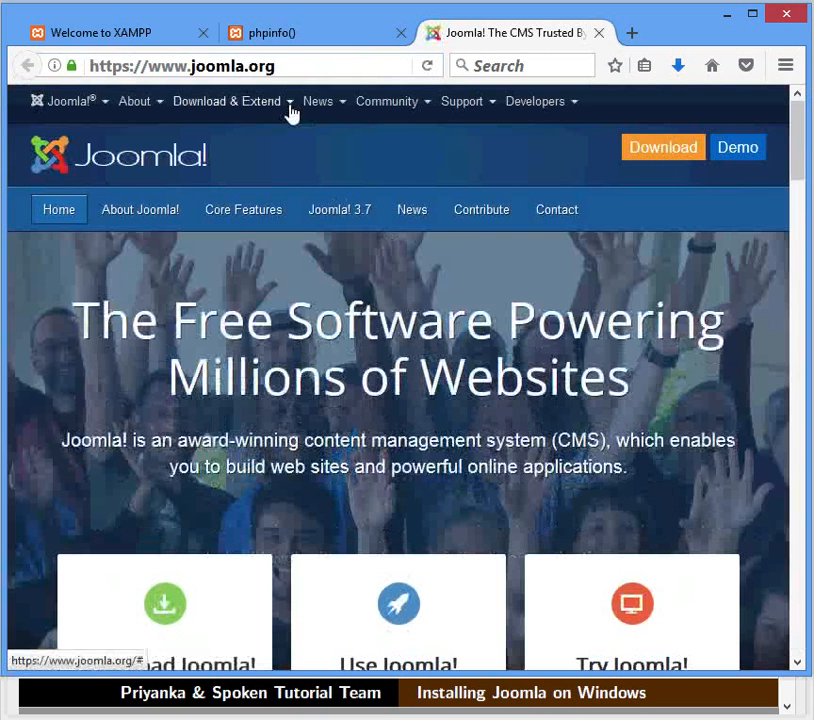
pyautogui.click(291, 108)
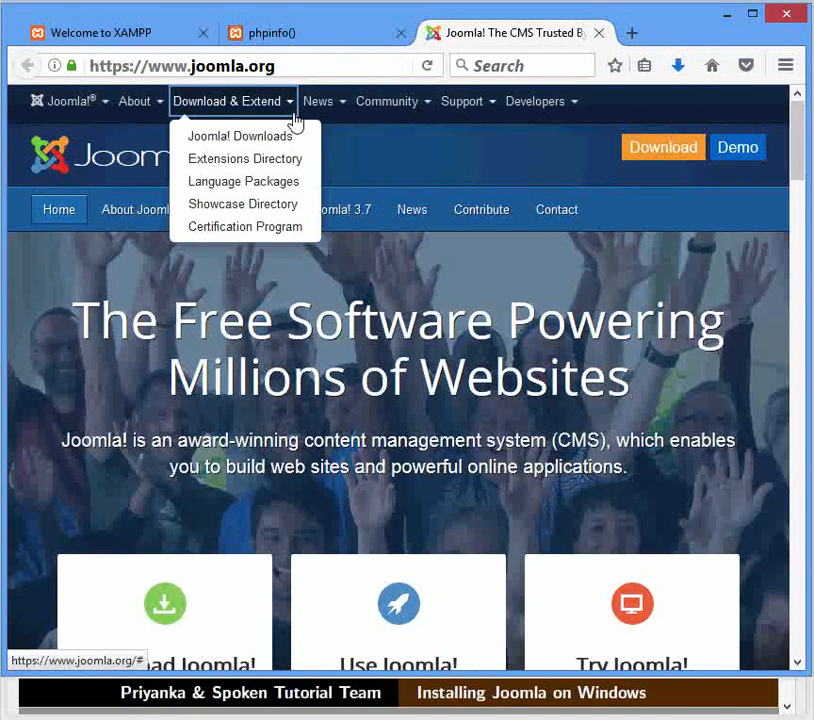
pyautogui.click(302, 137)
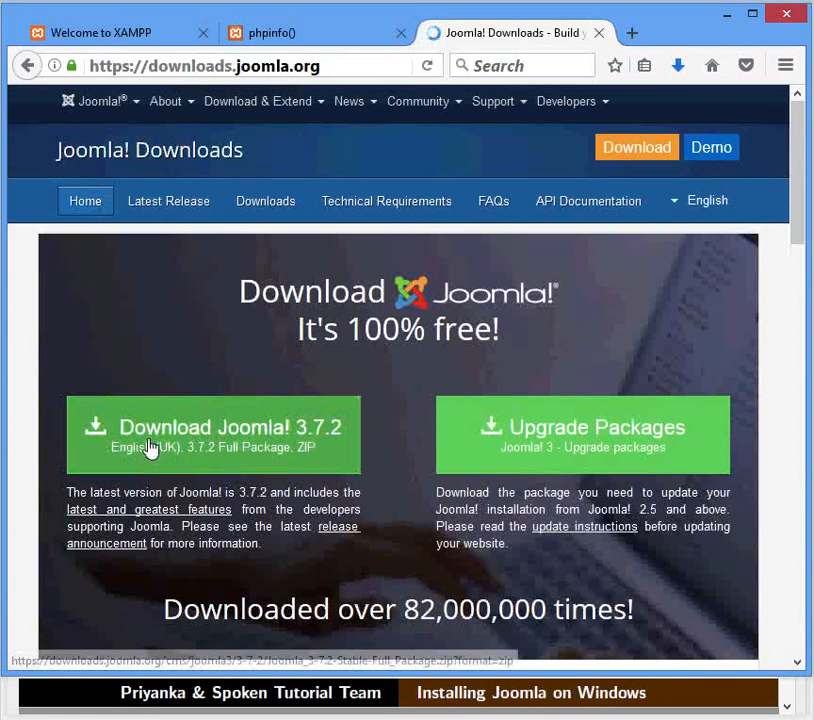
# - Download the Joomla 3.7.2 full package and save the zip file
pyautogui.click(306, 461)
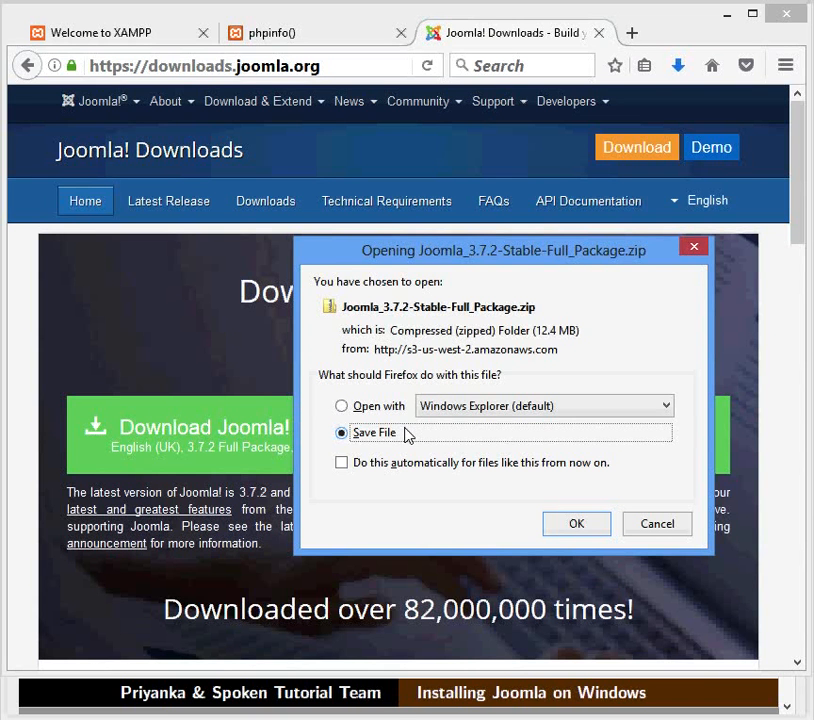
pyautogui.click(552, 526)
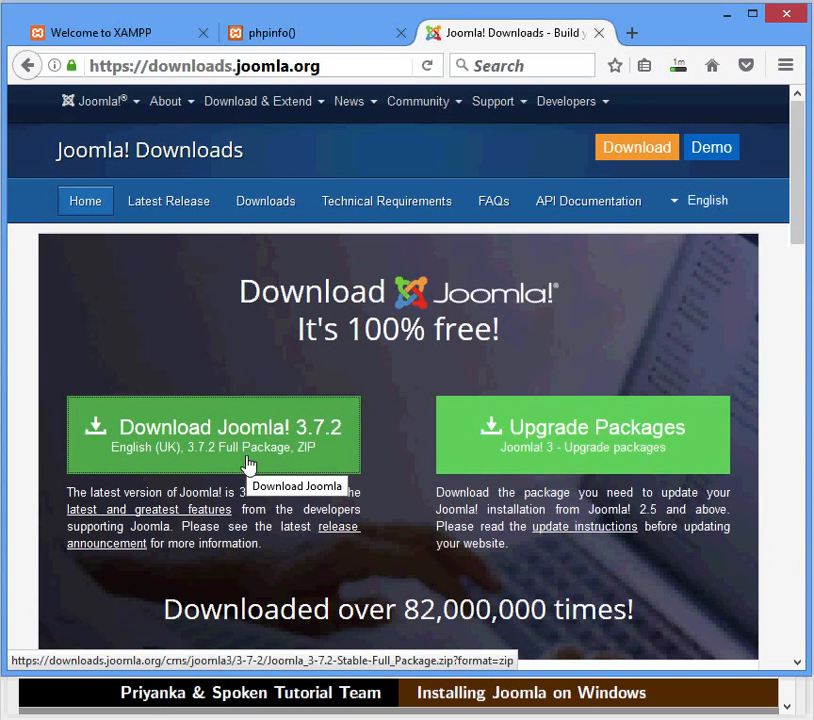
pyautogui.click(249, 465)
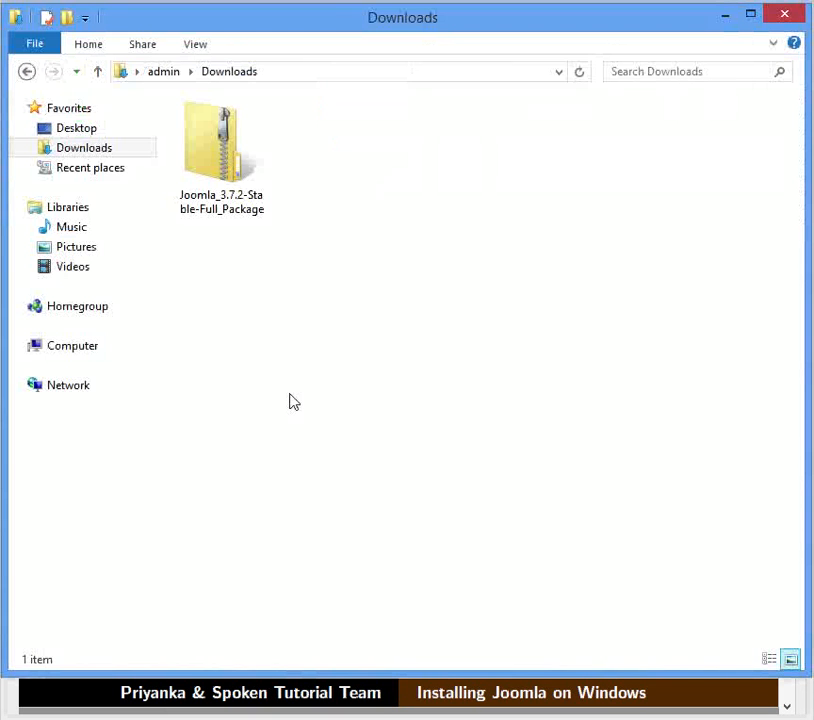
# - Choose Extract All on the Joomla 3.7.2 zip in Downloads and browse for a destination
pyautogui.click(253, 221)
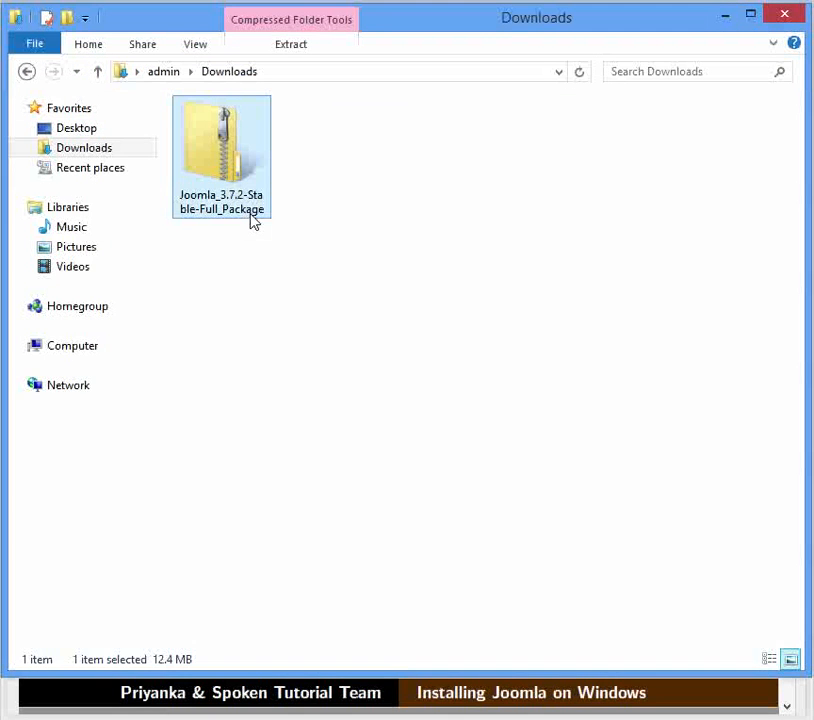
pyautogui.rightClick(253, 221)
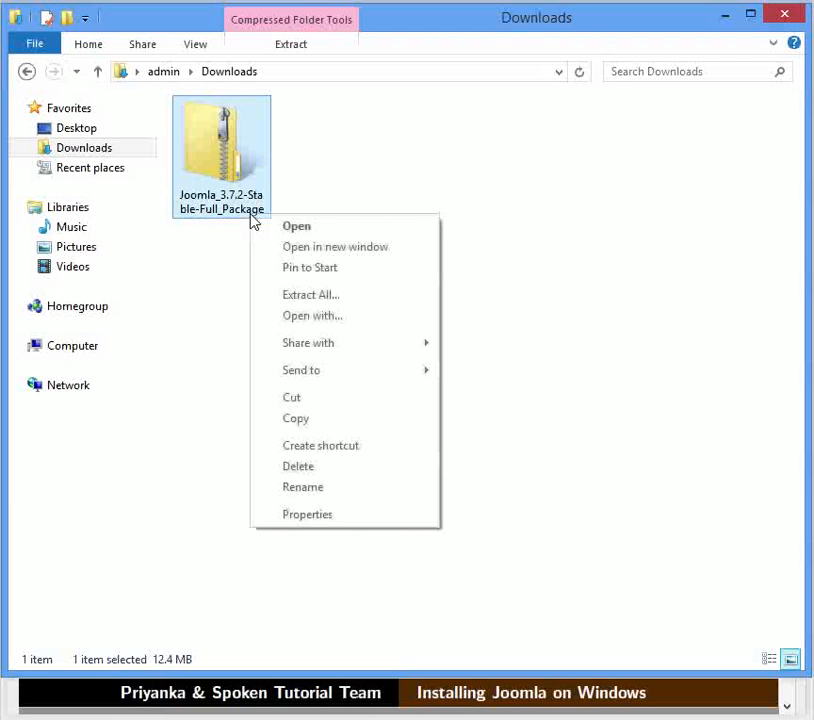
pyautogui.click(262, 295)
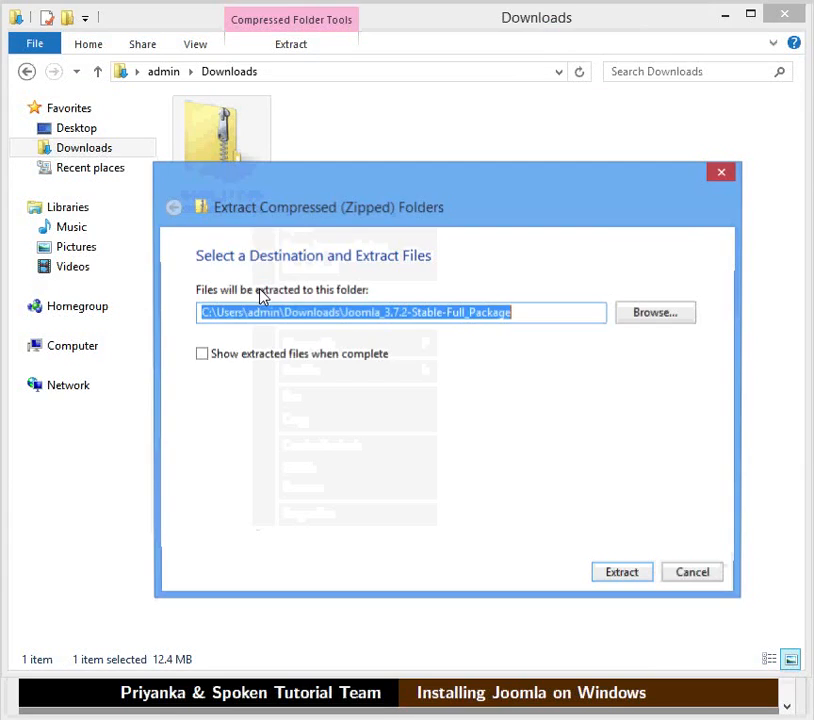
pyautogui.click(620, 319)
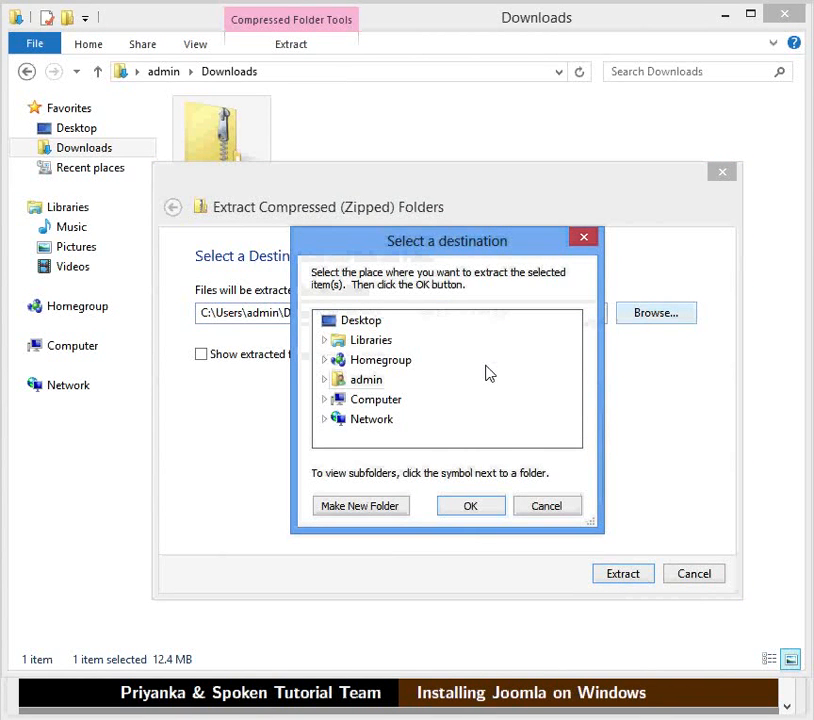
# - Navigate to C:\xampp\htdocs and create a new folder named Joomla
pyautogui.doubleClick(403, 404)
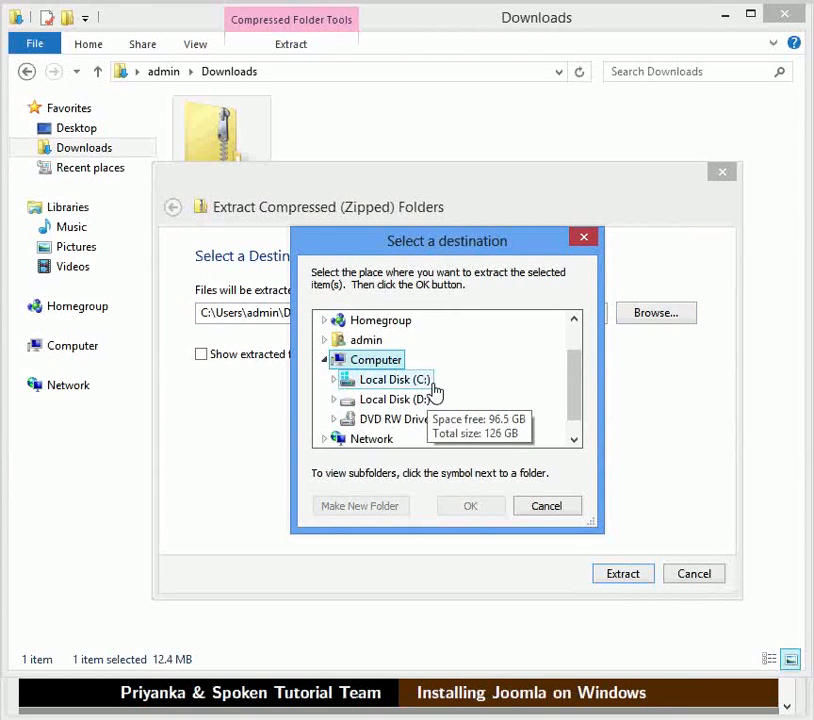
pyautogui.doubleClick(430, 385)
pyautogui.click(574, 440)
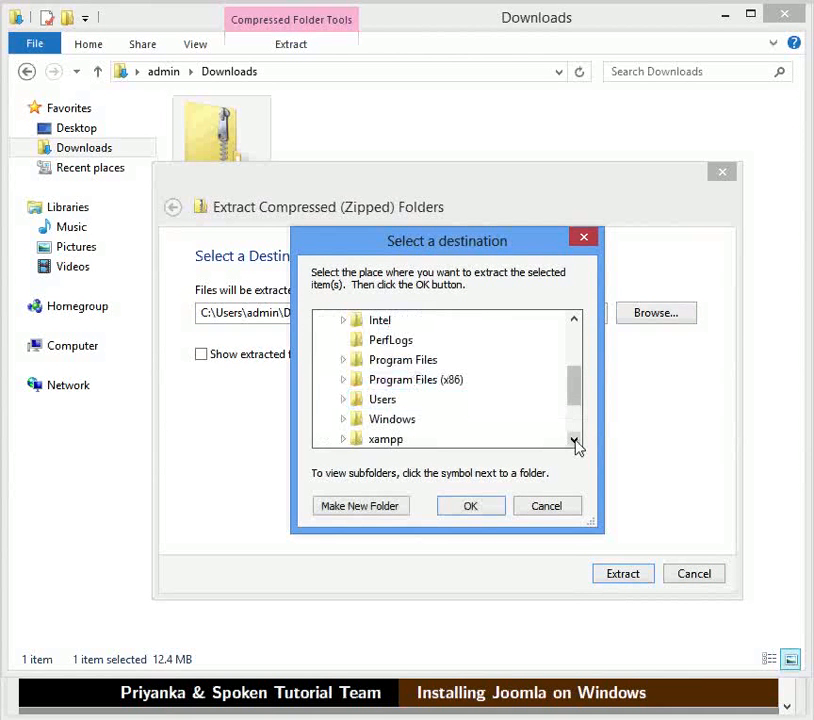
pyautogui.click(574, 440)
pyautogui.doubleClick(407, 423)
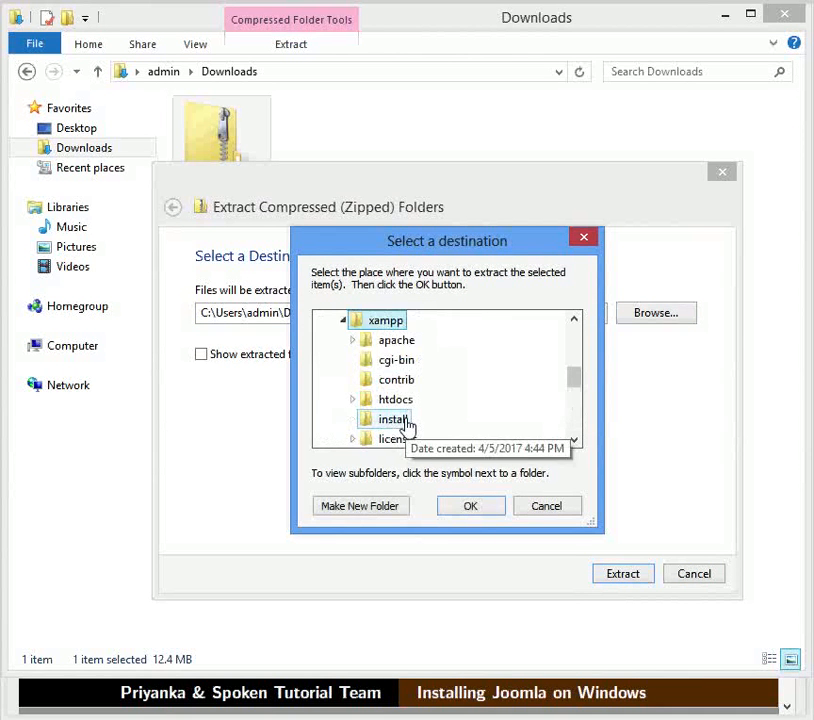
pyautogui.doubleClick(411, 403)
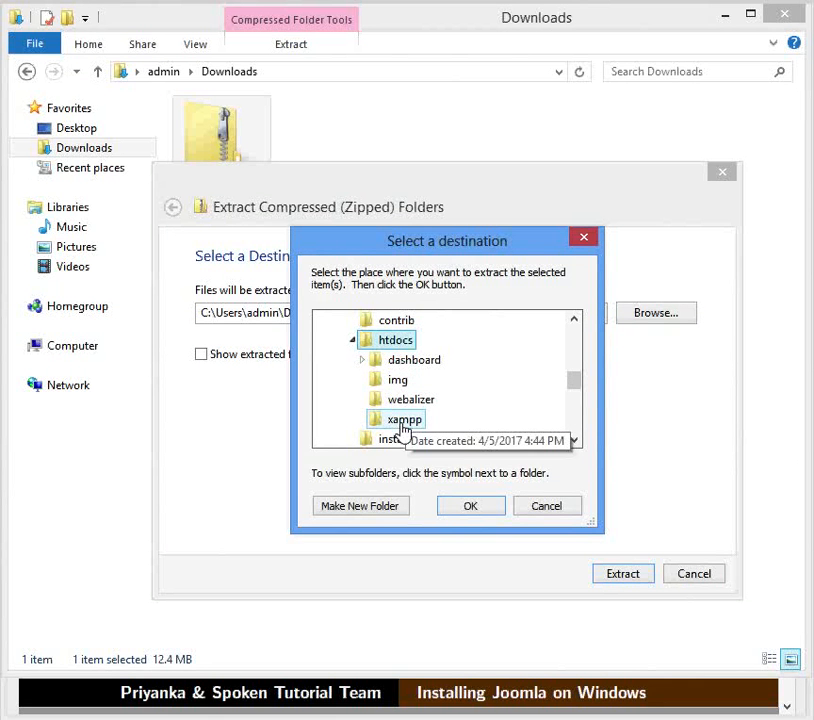
pyautogui.click(379, 507)
pyautogui.write('J')
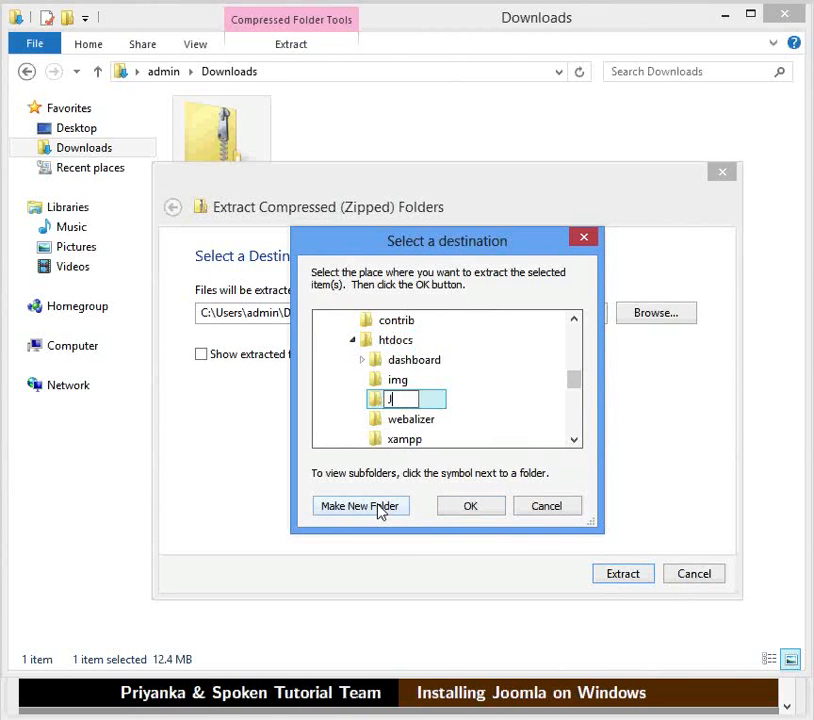
pyautogui.write('oomla')
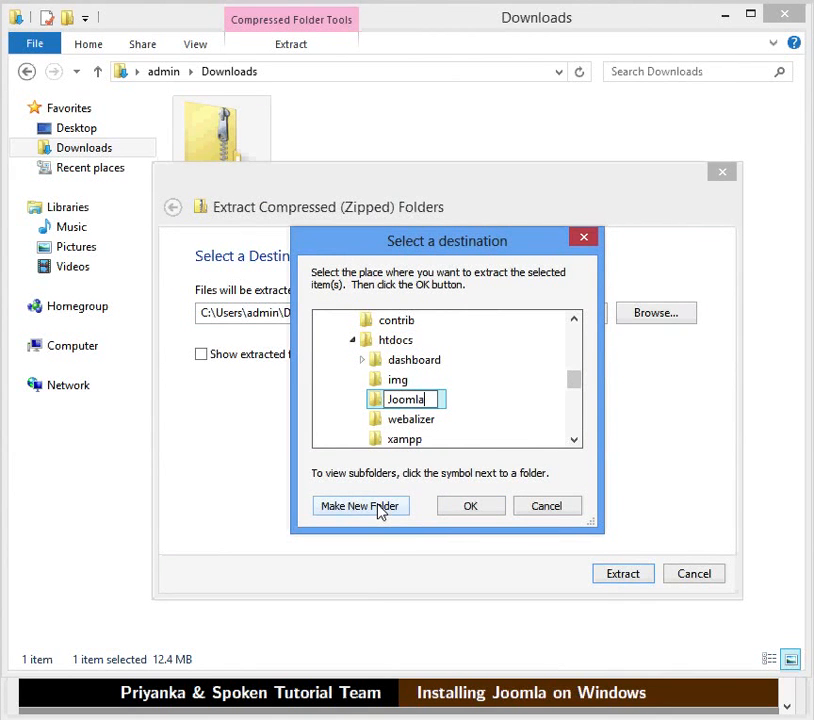
pyautogui.click(446, 508)
# - Extract the package into htdocs\Joomla and switch back to the installation slides
pyautogui.click(446, 510)
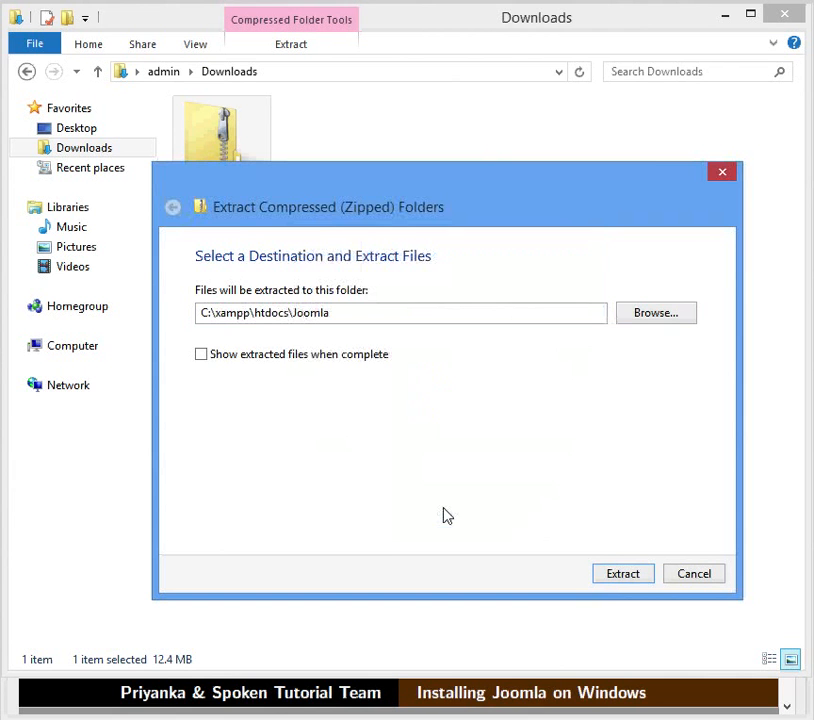
pyautogui.click(622, 574)
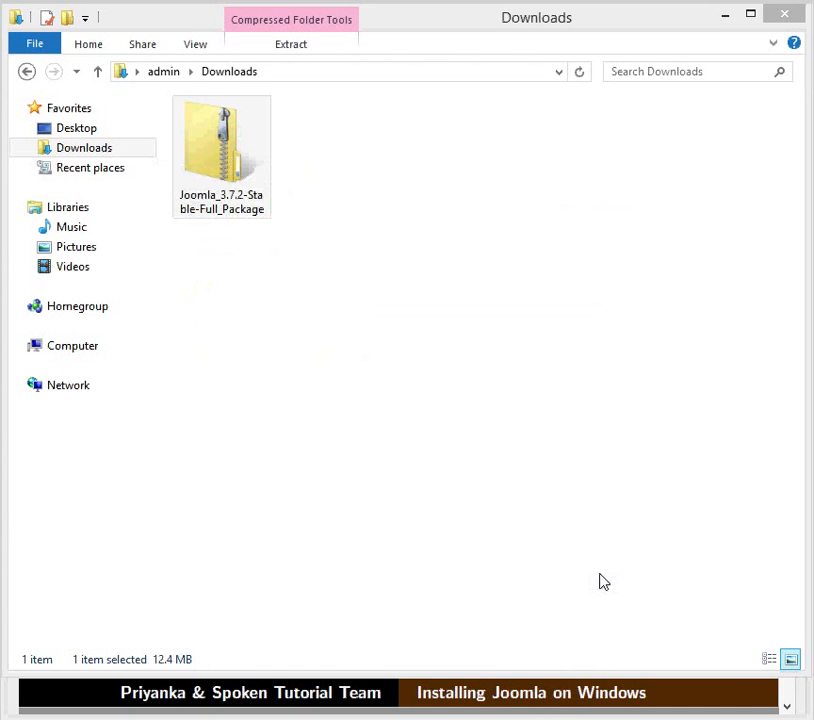
pyautogui.hotkey('alt', 'Tab')
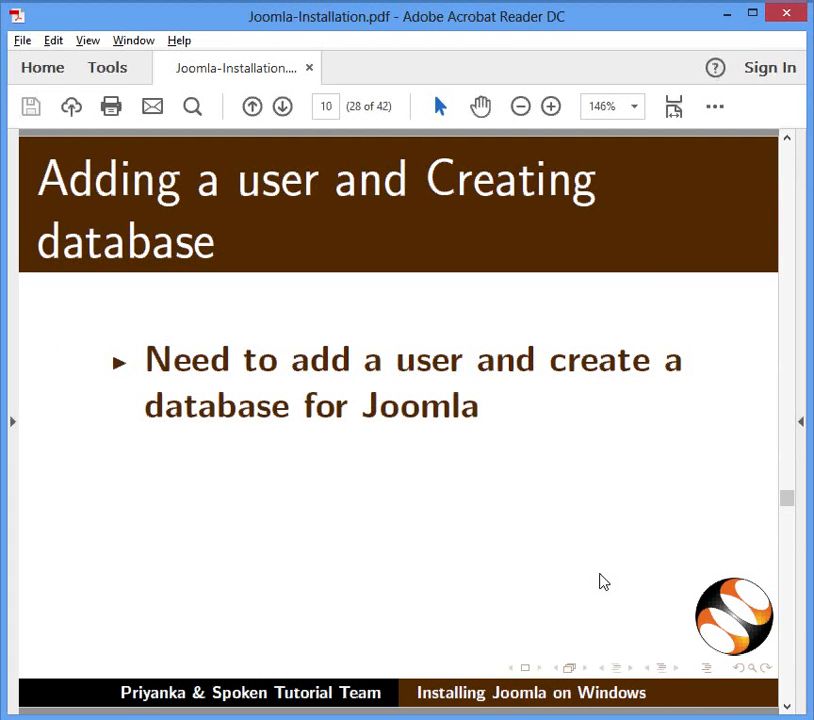
# - Advance to the slide noting phpMyAdmin comes with XAMPP, then return to the Welcome to XAMPP tab
pyautogui.press('pagedown')
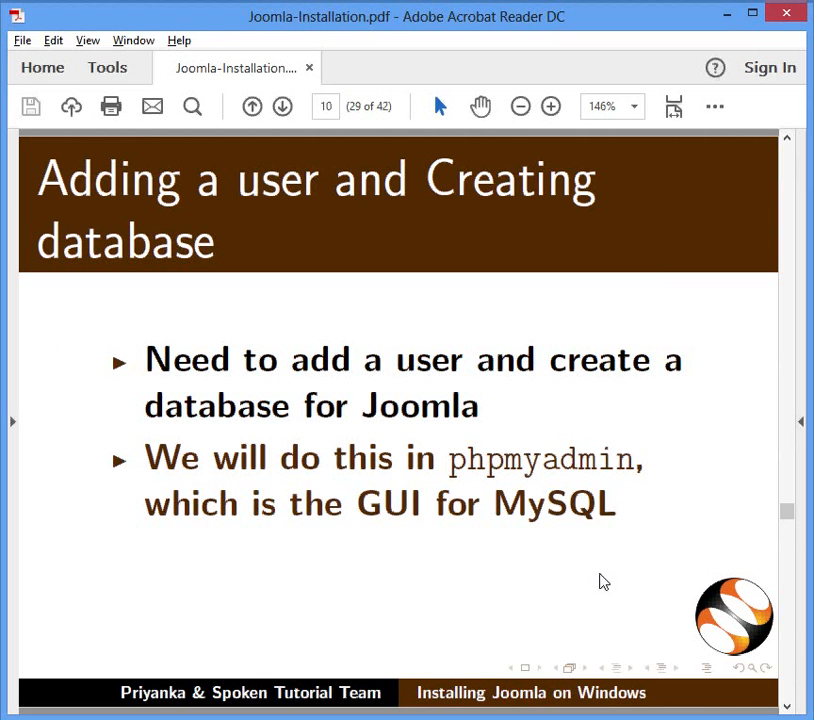
pyautogui.scroll(-1, 603, 582)
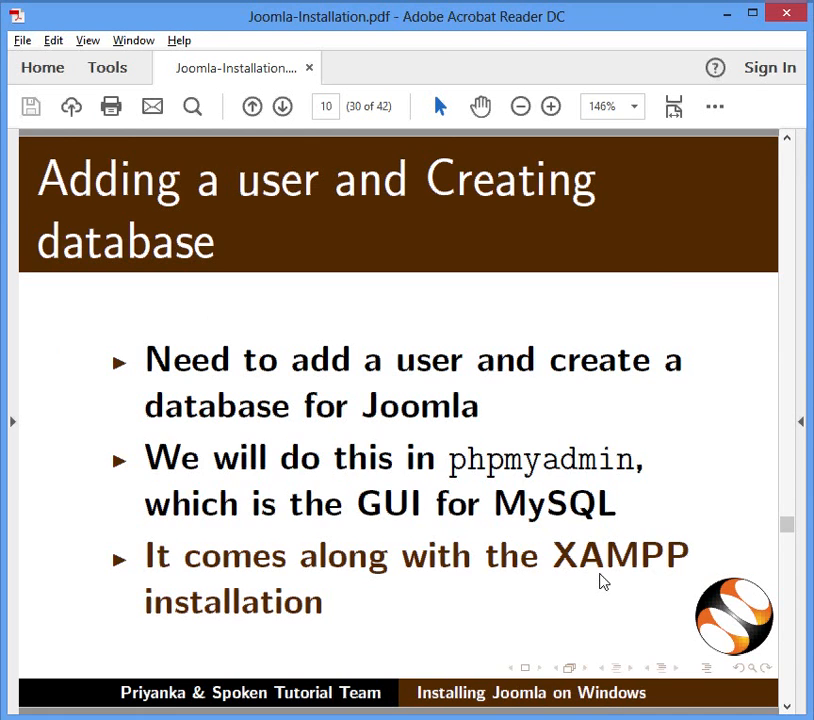
pyautogui.hotkey('alt', 'Tab')
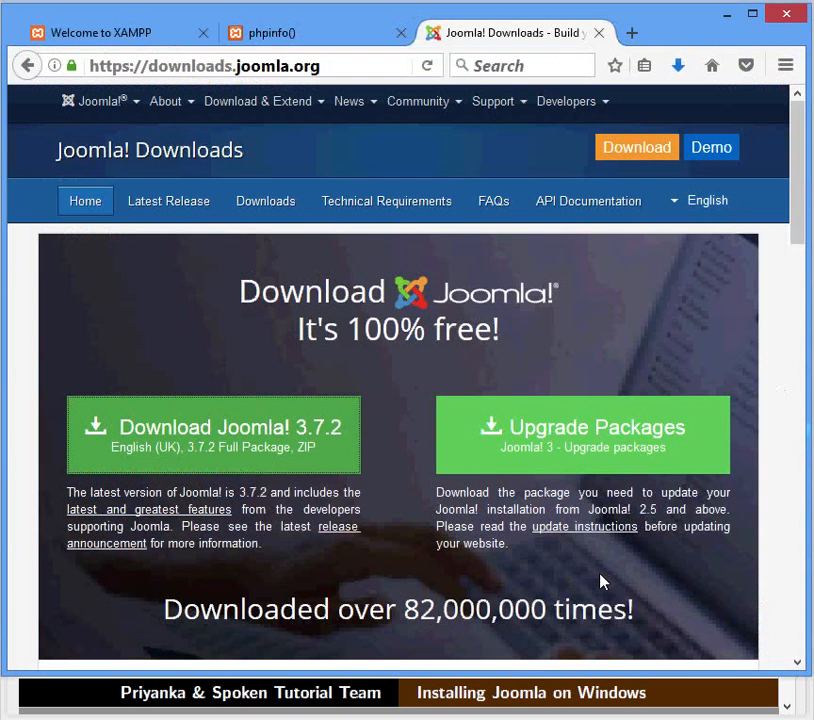
pyautogui.click(163, 40)
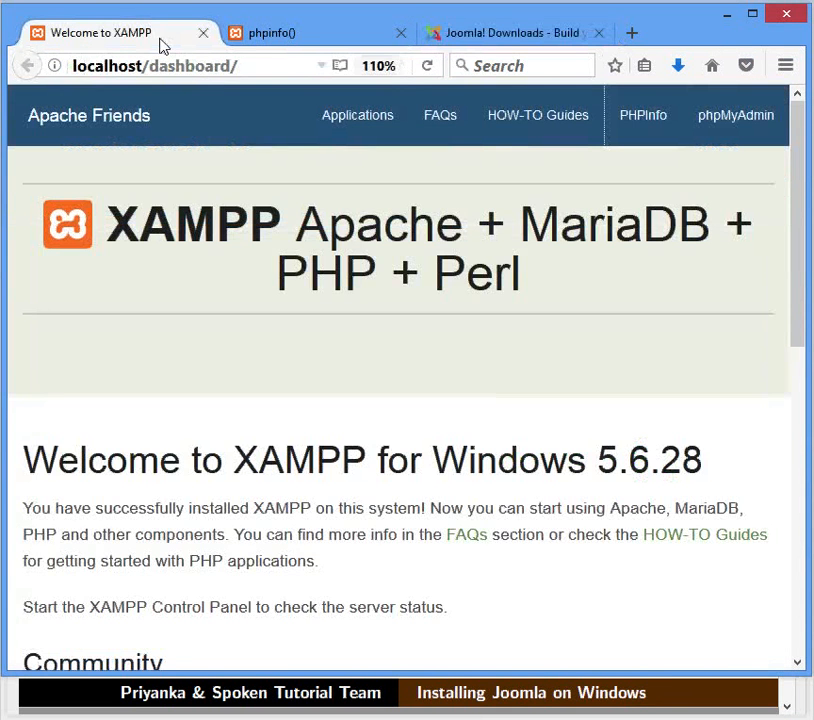
# - In phpMyAdmin, add a user account named Joomla-1 restricted to host localhost
pyautogui.click(709, 138)
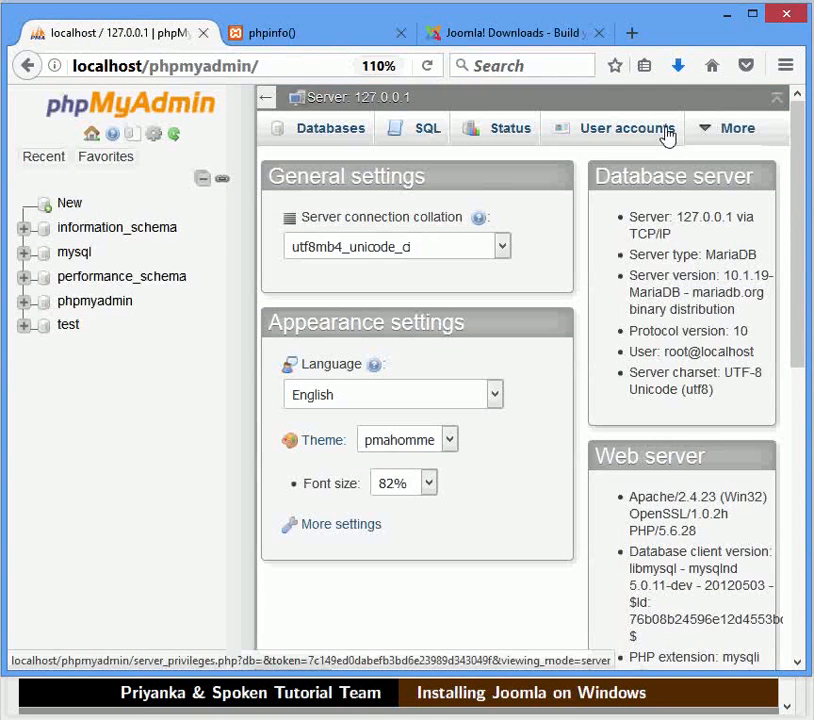
pyautogui.click(667, 137)
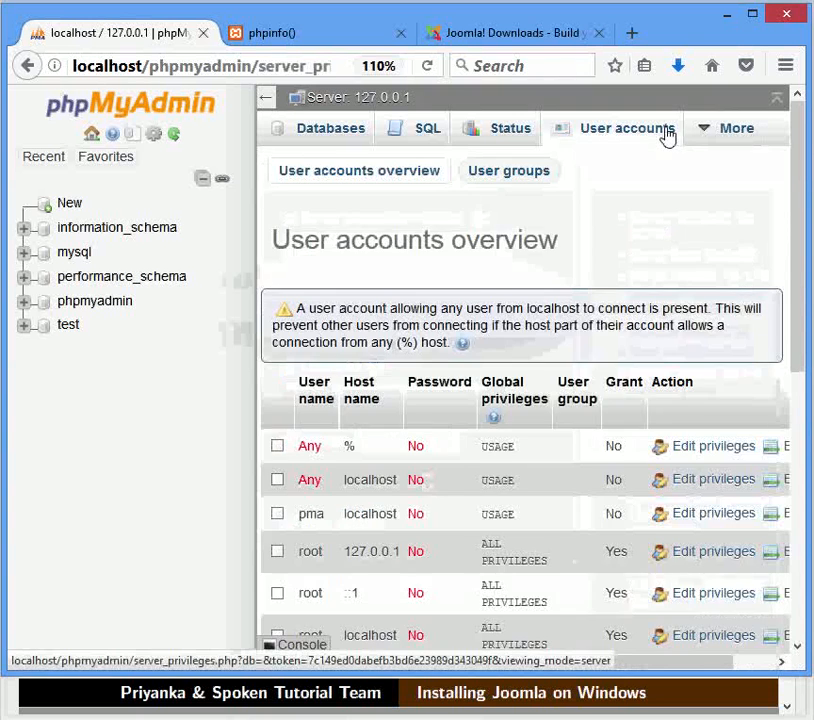
pyautogui.scroll(-7, 647, 239)
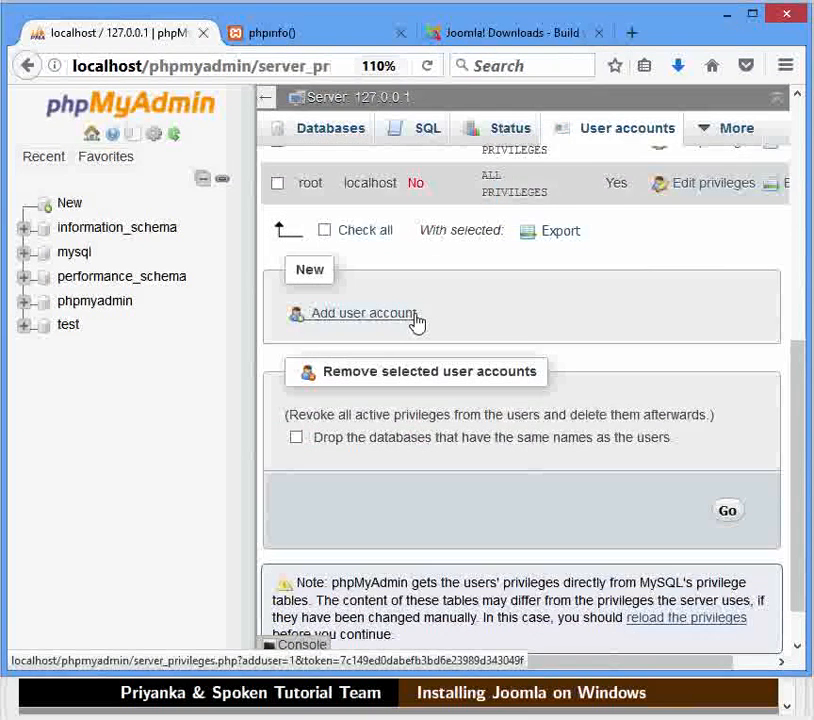
pyautogui.click(415, 318)
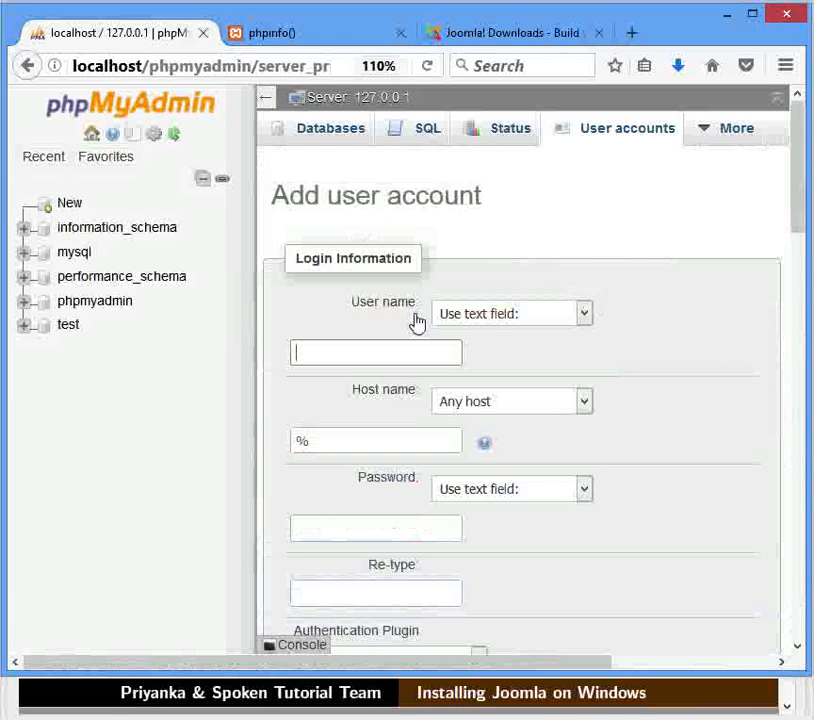
pyautogui.write('Joomla-1')
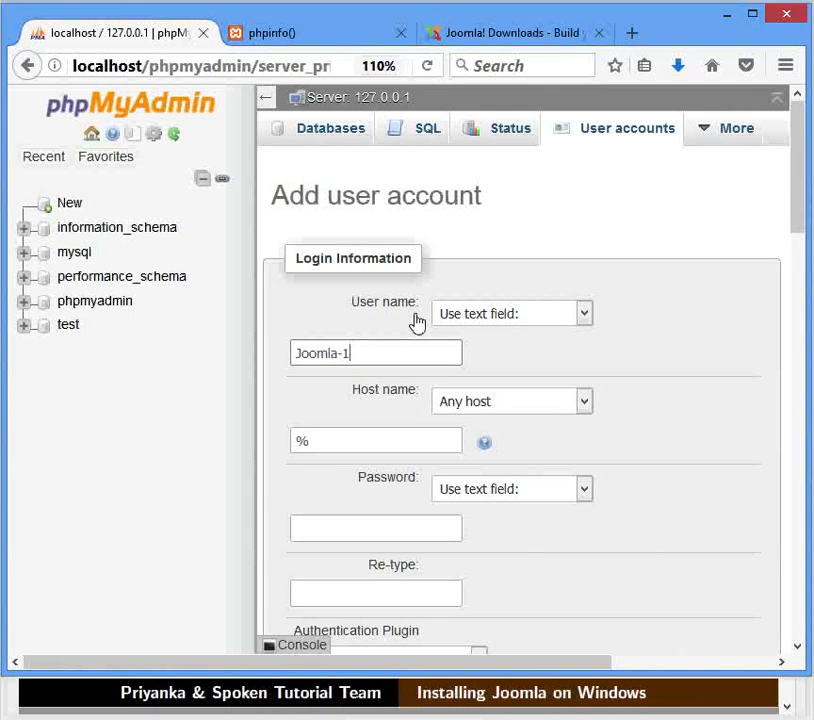
pyautogui.click(586, 405)
pyautogui.click(574, 442)
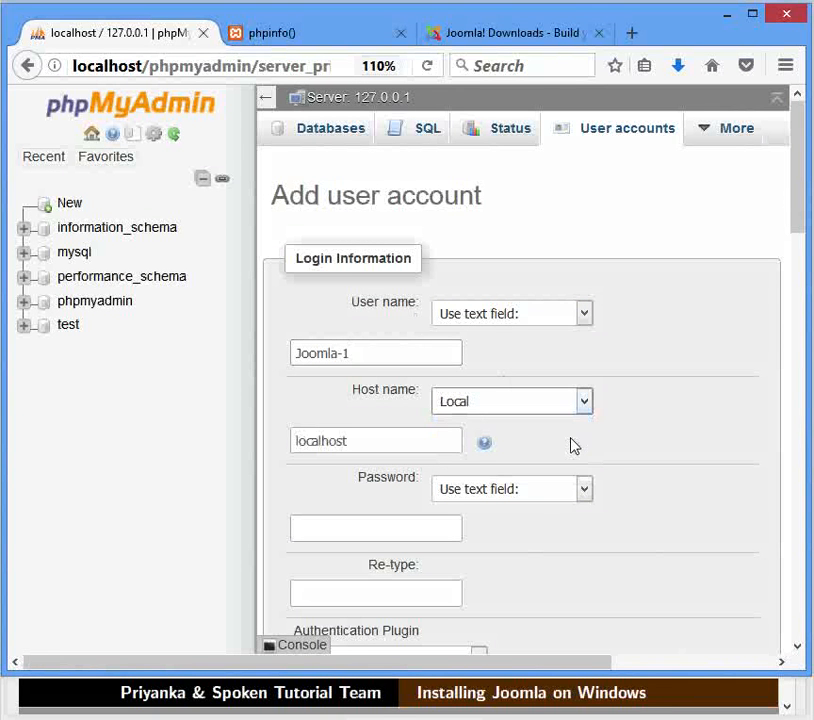
pyautogui.scroll(-3, 576, 445)
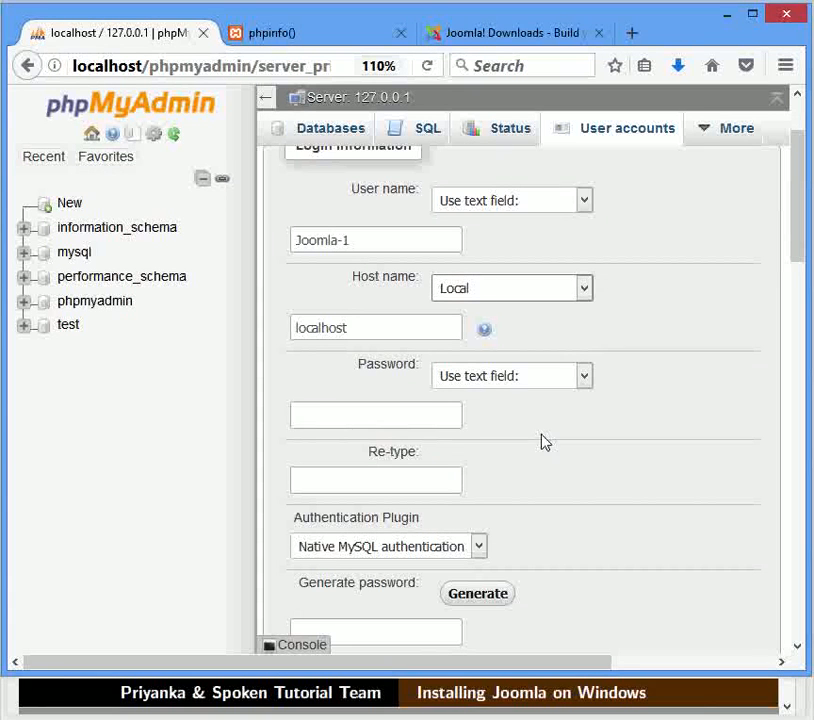
# - Enter and confirm the account password, tick creating a same-named database with all privileges, and submit
pyautogui.click(425, 425)
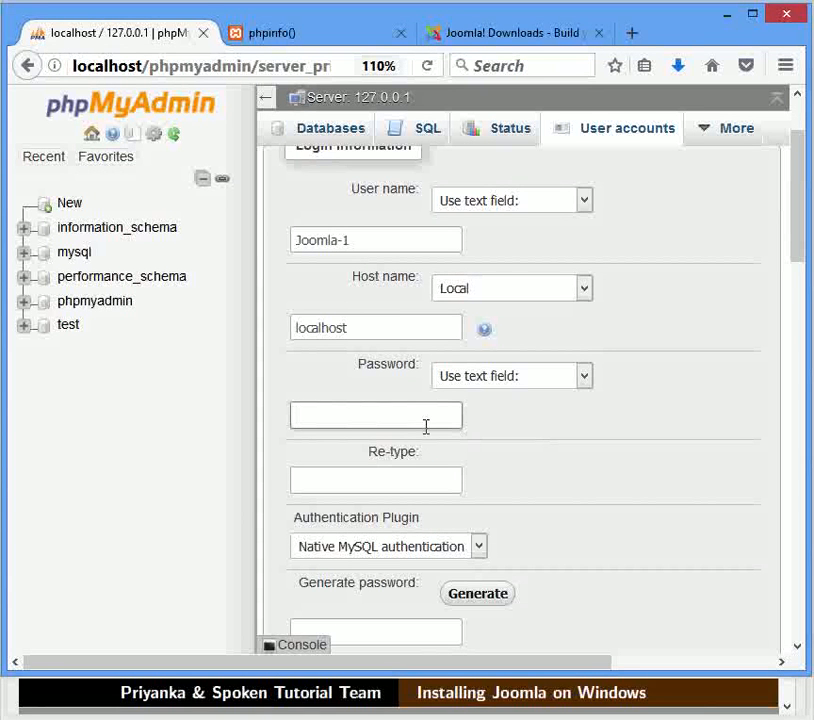
pyautogui.write('joomla123')
pyautogui.click(416, 476)
pyautogui.write('joo')
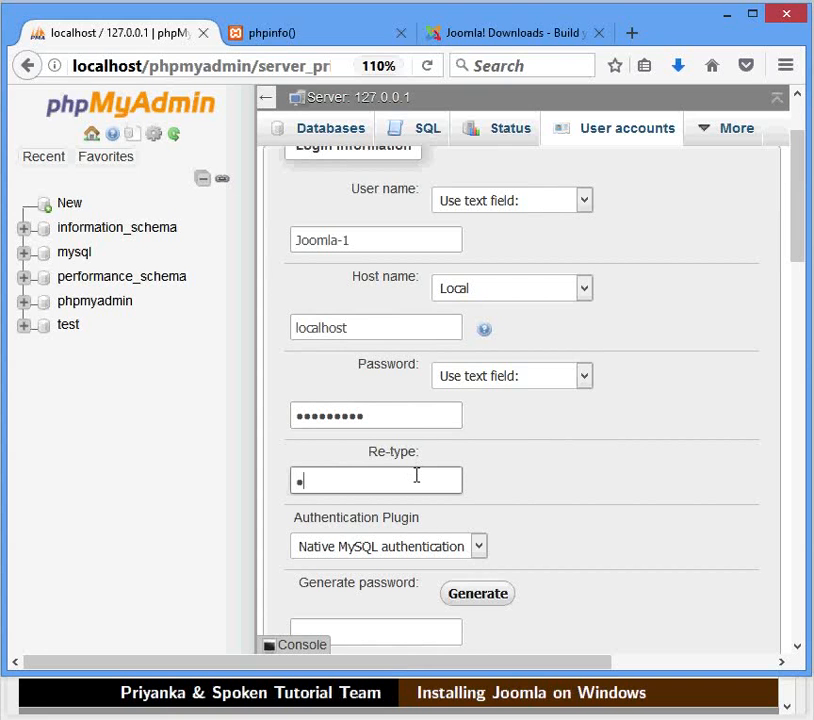
pyautogui.write('mla123')
pyautogui.scroll(-1, 416, 476)
pyautogui.scroll(-3, 416, 476)
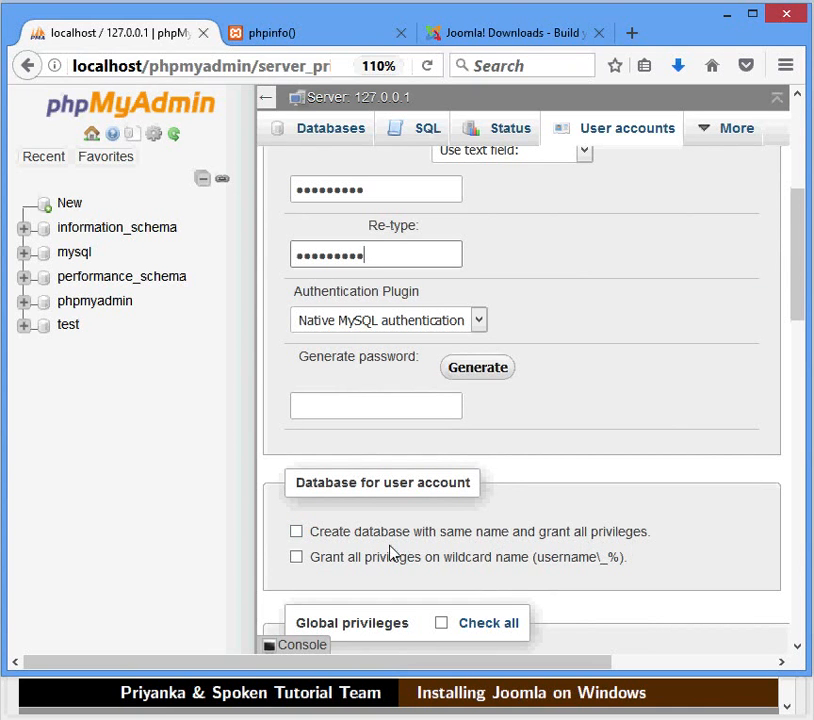
pyautogui.click(297, 533)
pyautogui.scroll(-10, 297, 537)
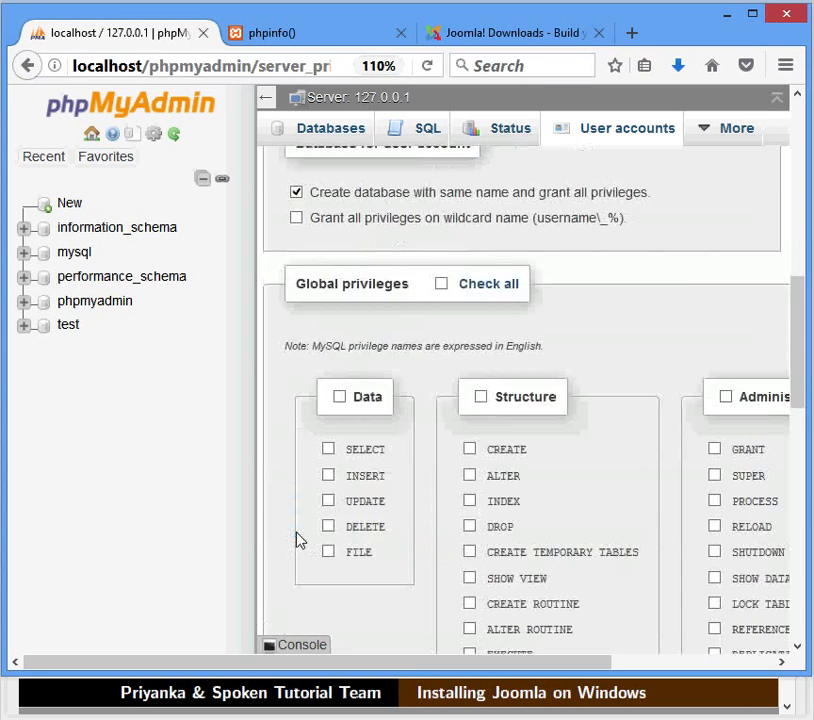
pyautogui.scroll(-2, 297, 541)
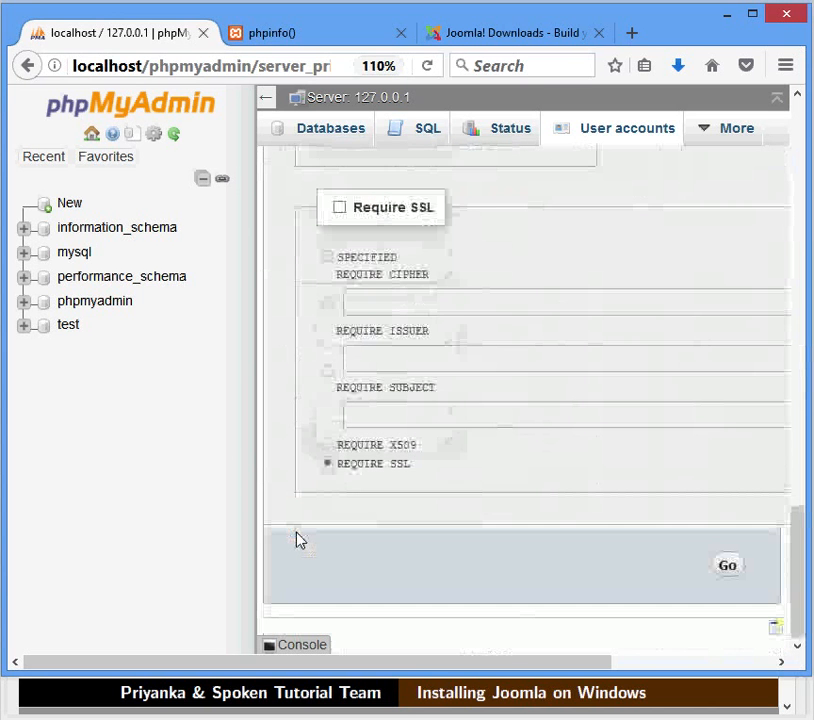
pyautogui.click(727, 568)
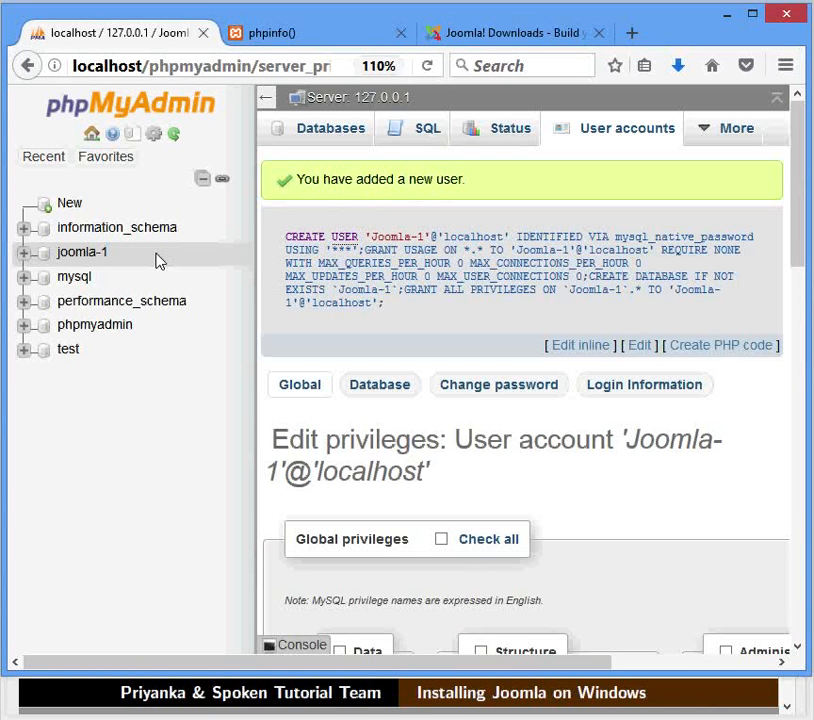
# - Step through the database naming, username spaces and prerequisites completed slides, then return to phpMyAdmin
pyautogui.hotkey('alt', 'Tab')
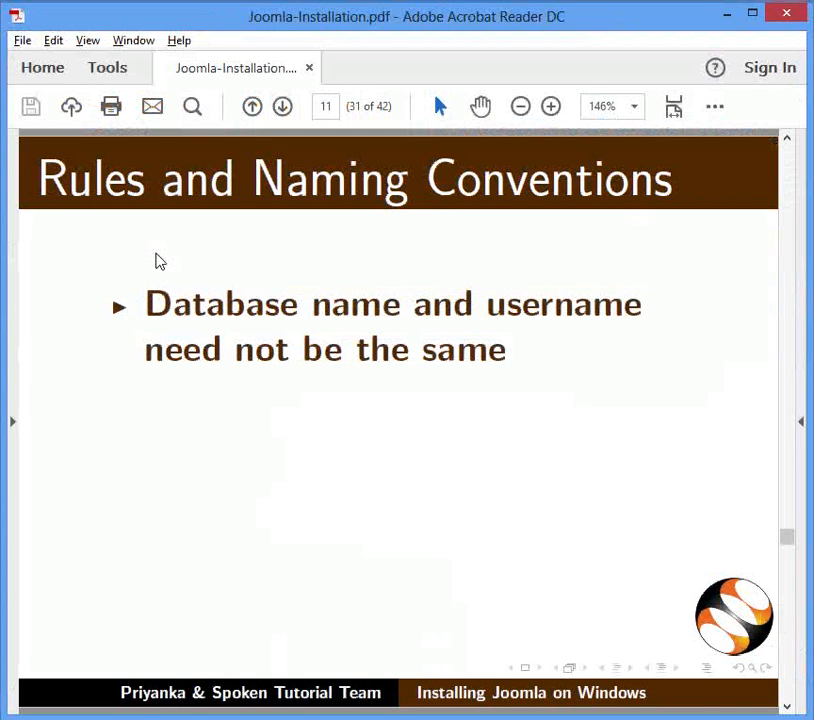
pyautogui.press('pagedown')
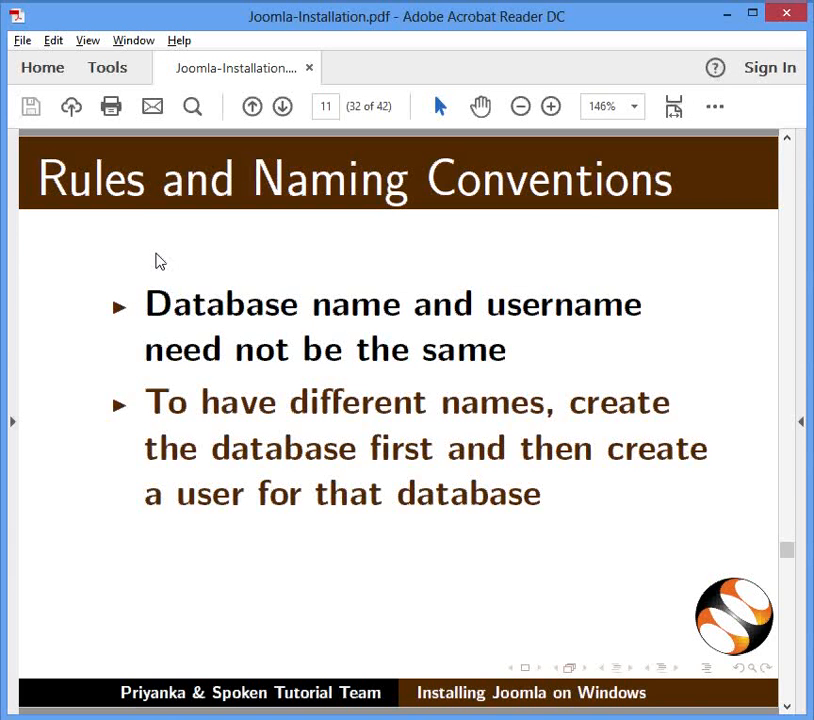
pyautogui.press('pagedown')
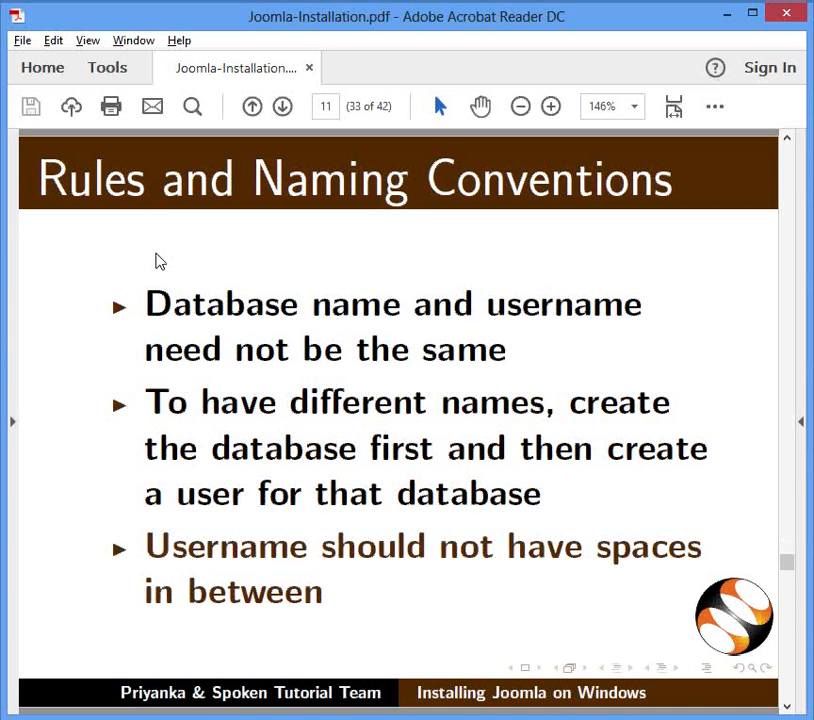
pyautogui.press('pagedown')
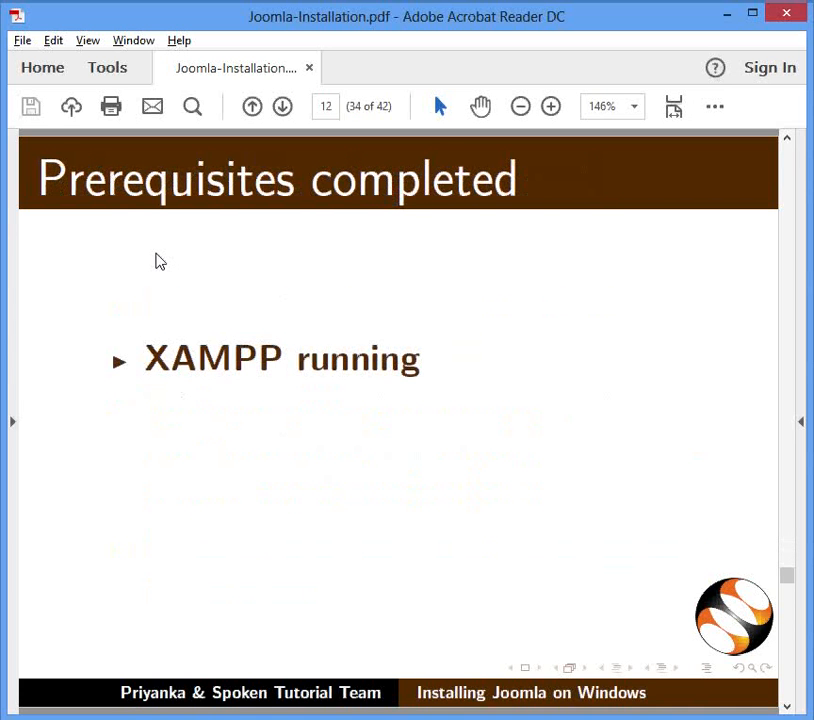
pyautogui.press('pagedown')
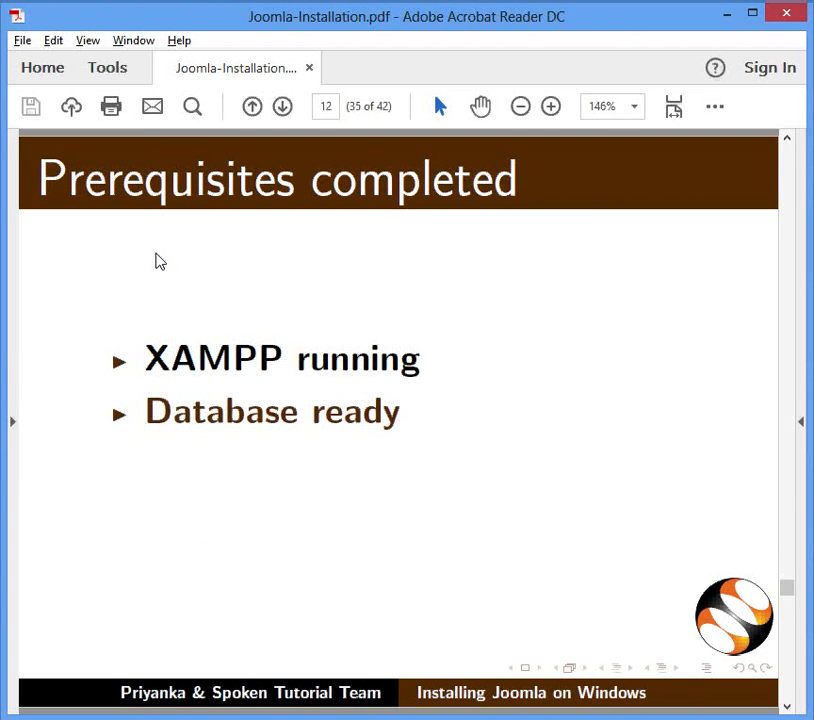
pyautogui.press('pagedown')
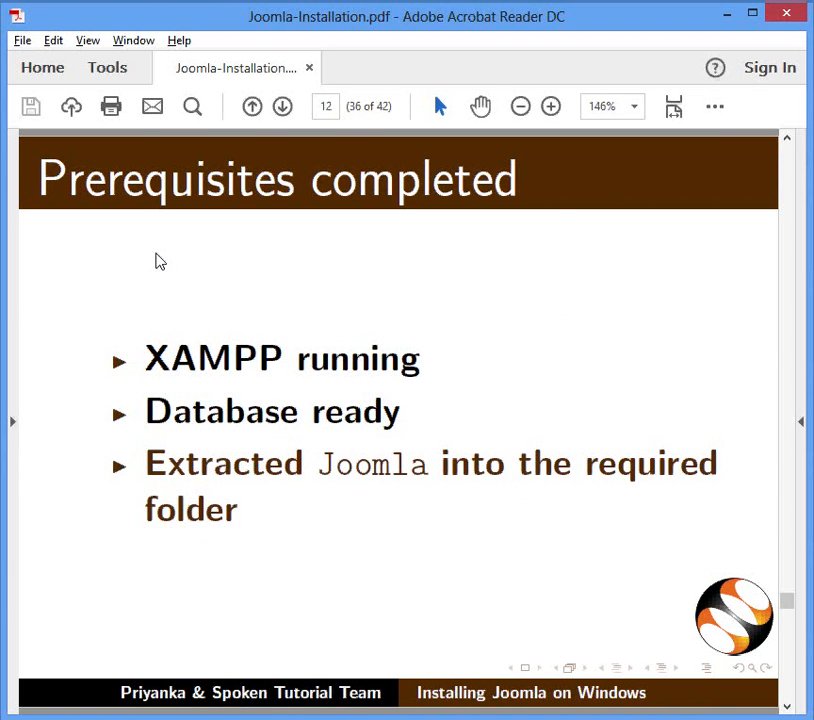
pyautogui.hotkey('alt', 'Tab')
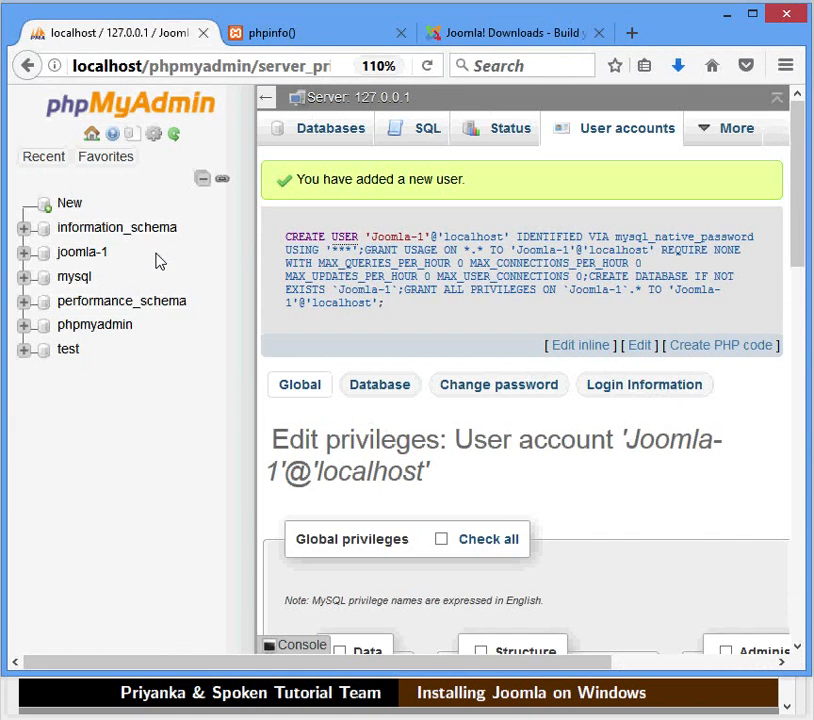
# - Load localhost/Joomla in a new tab to reach the Joomla Web Installer's Main Configuration step
pyautogui.hotkey('ctrl', 't')
pyautogui.write('localhost/')
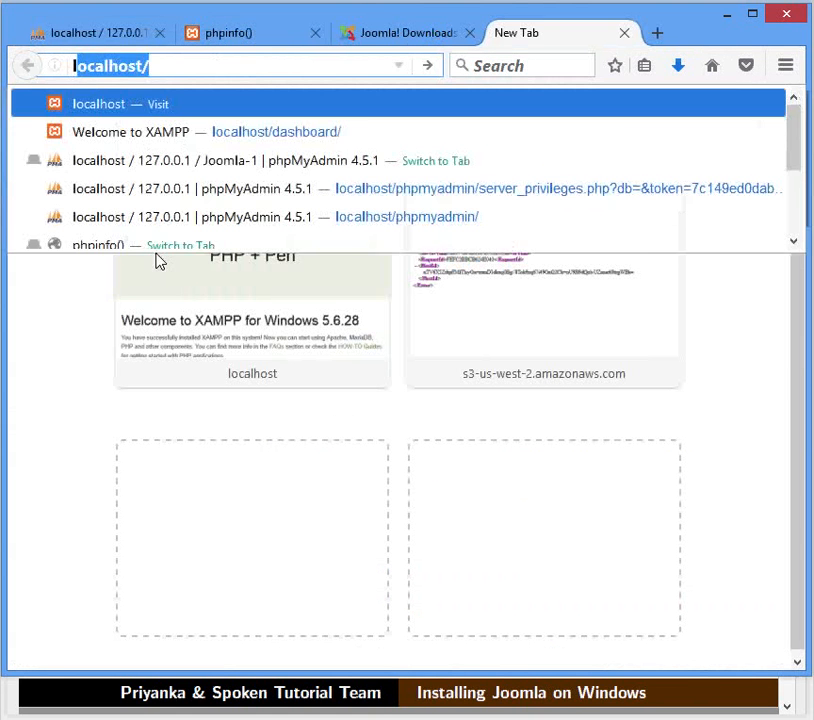
pyautogui.write('Joomla')
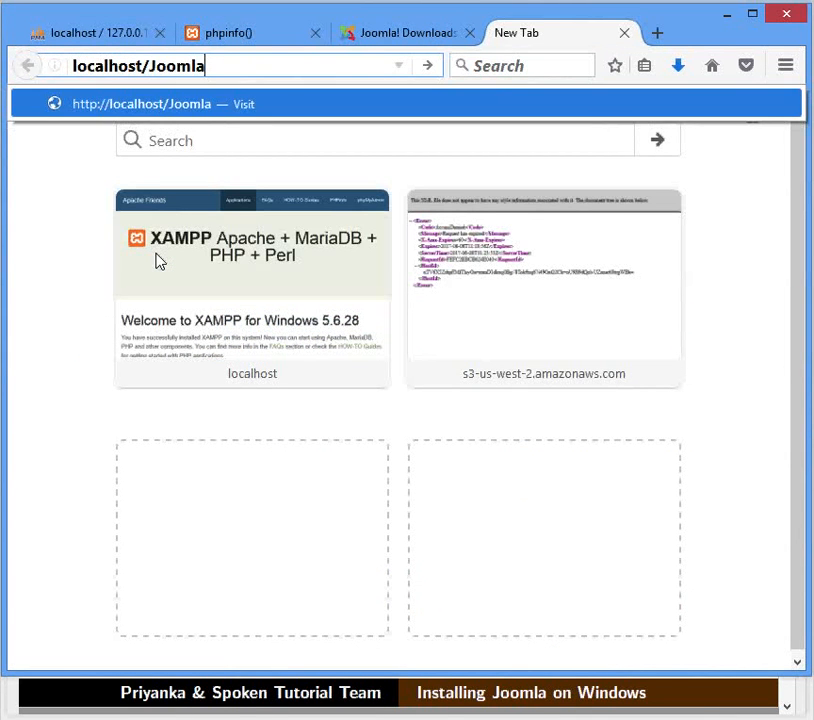
pyautogui.press('Return')
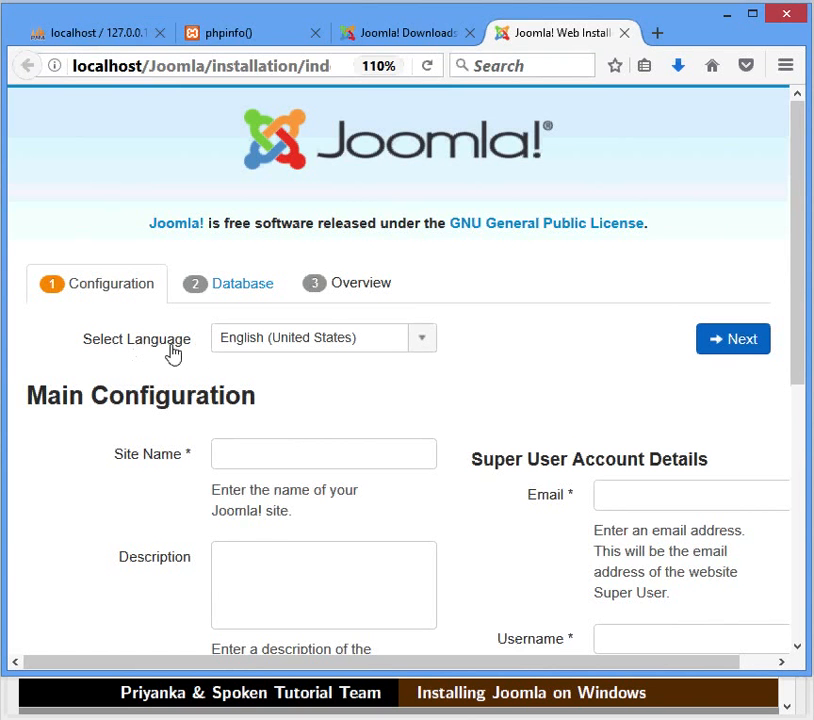
# - Keep English (United States) as the installation language and enter site name 'Digital India'
pyautogui.click(421, 350)
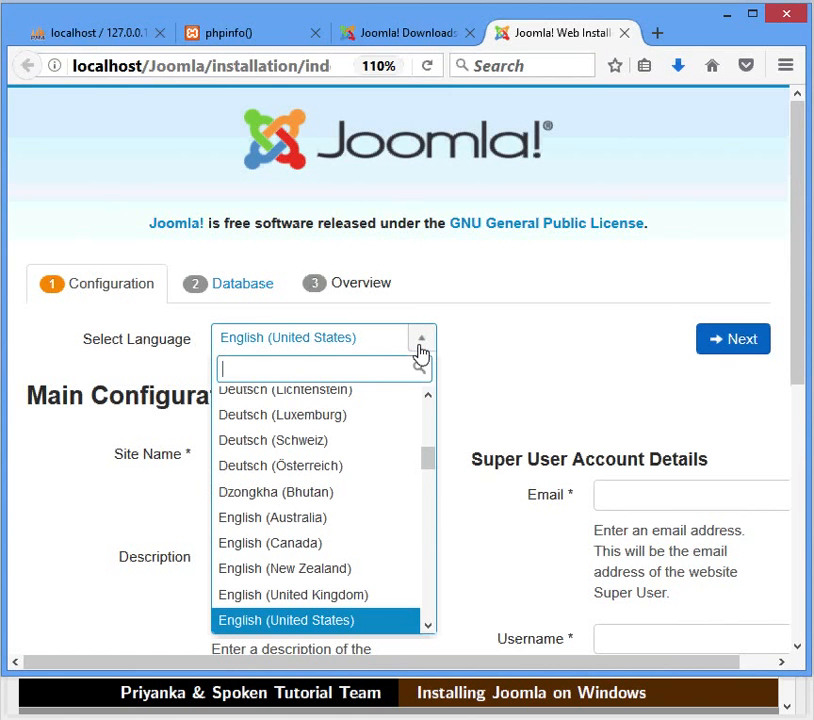
pyautogui.click(421, 345)
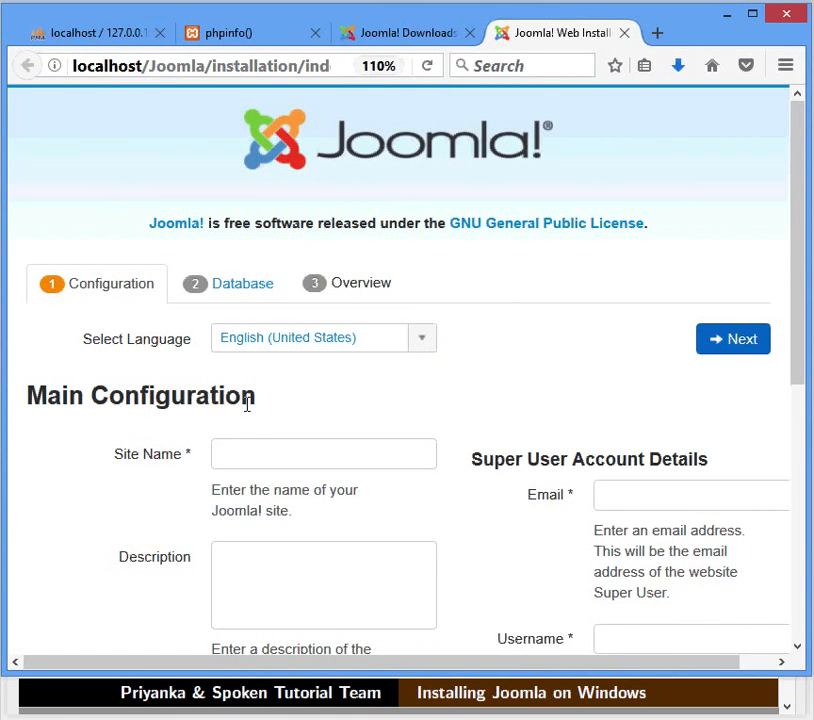
pyautogui.scroll(-2, 247, 403)
pyautogui.scroll(-2, 247, 403)
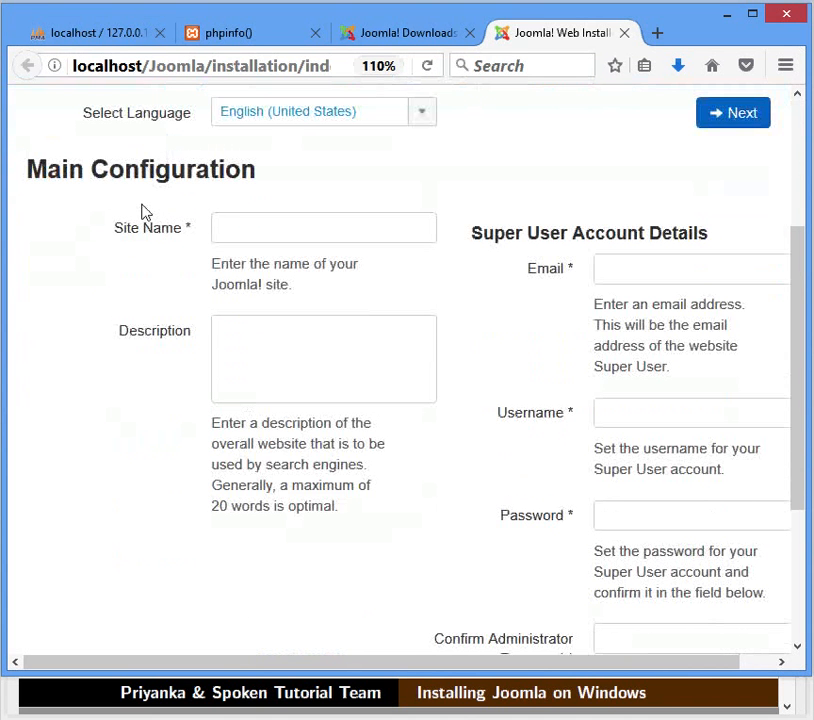
pyautogui.click(220, 232)
pyautogui.write('Digital India')
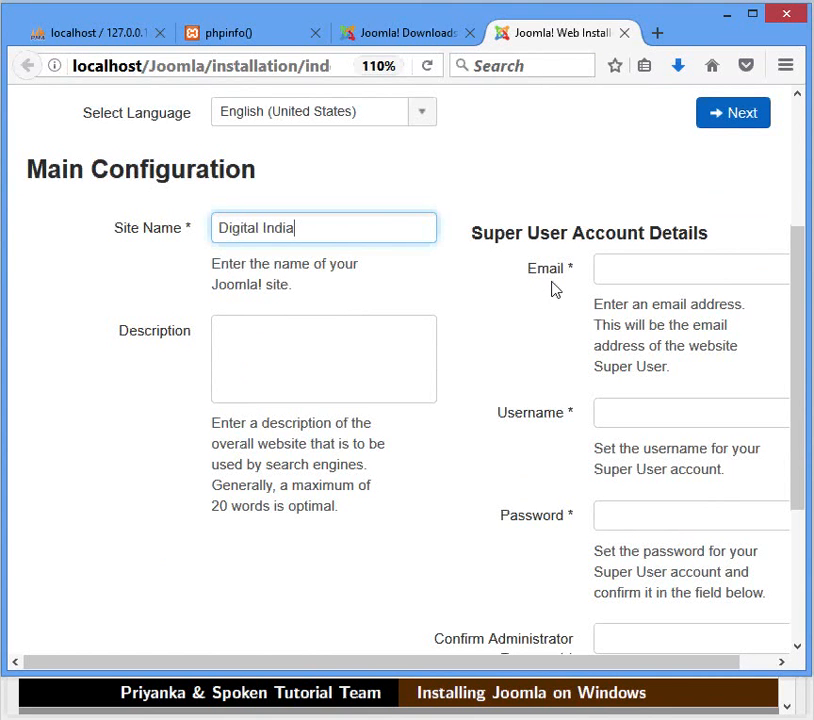
# - Enter the super user's e-mail, username admin, and matching password, leaving Site Offline at No
pyautogui.click(612, 274)
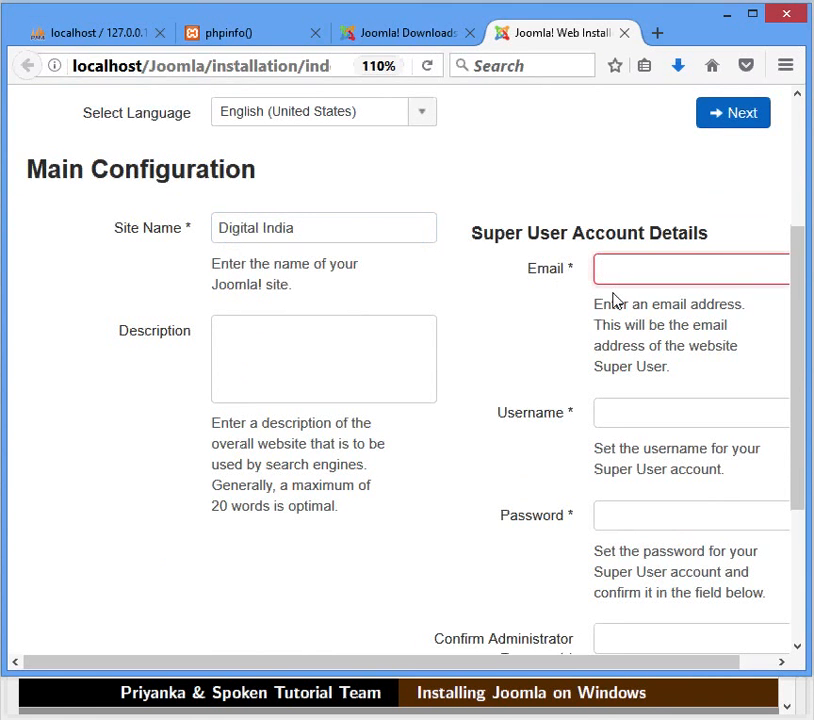
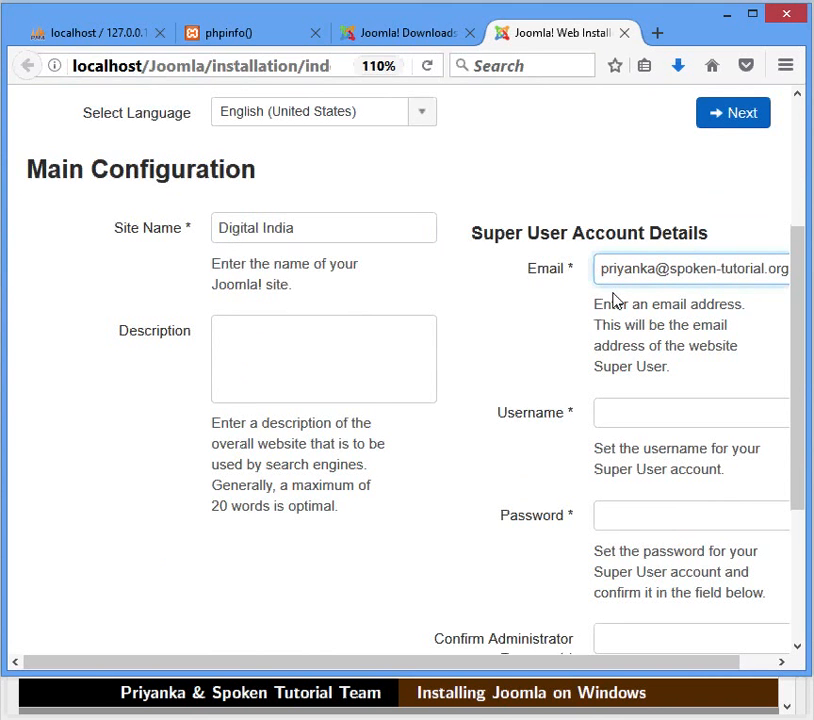
pyautogui.click(625, 421)
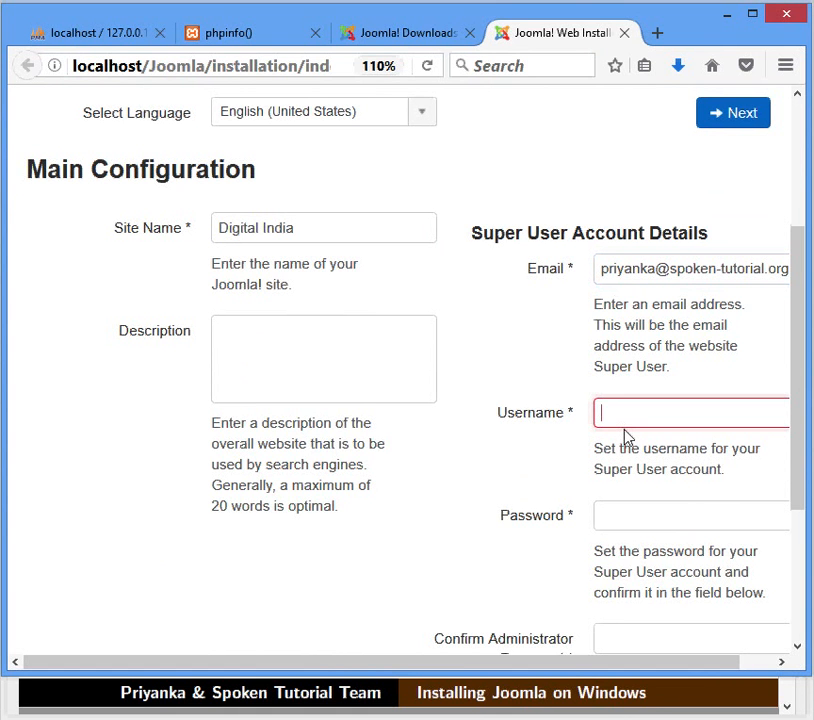
pyautogui.write('admin')
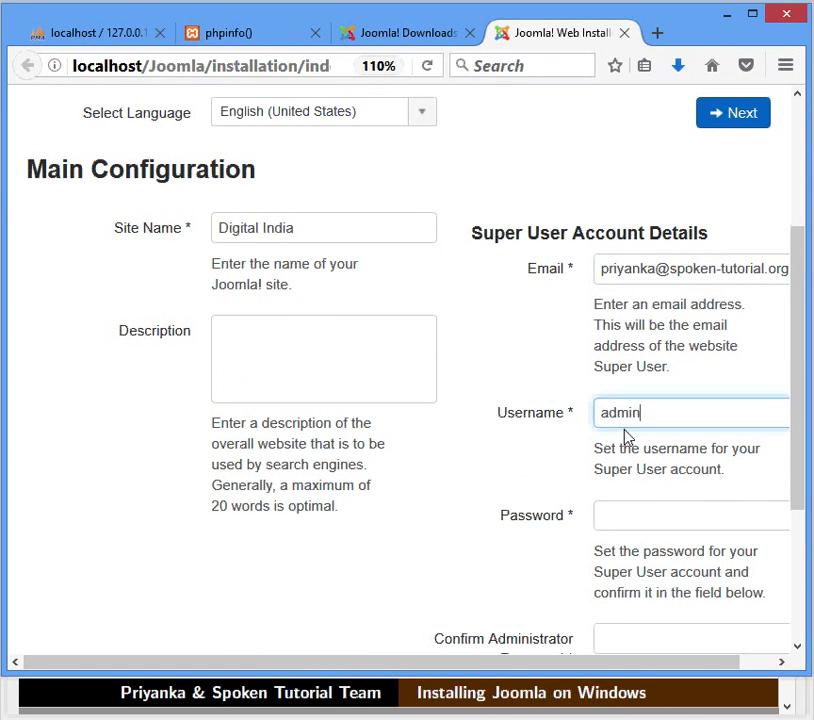
pyautogui.press('Tab')
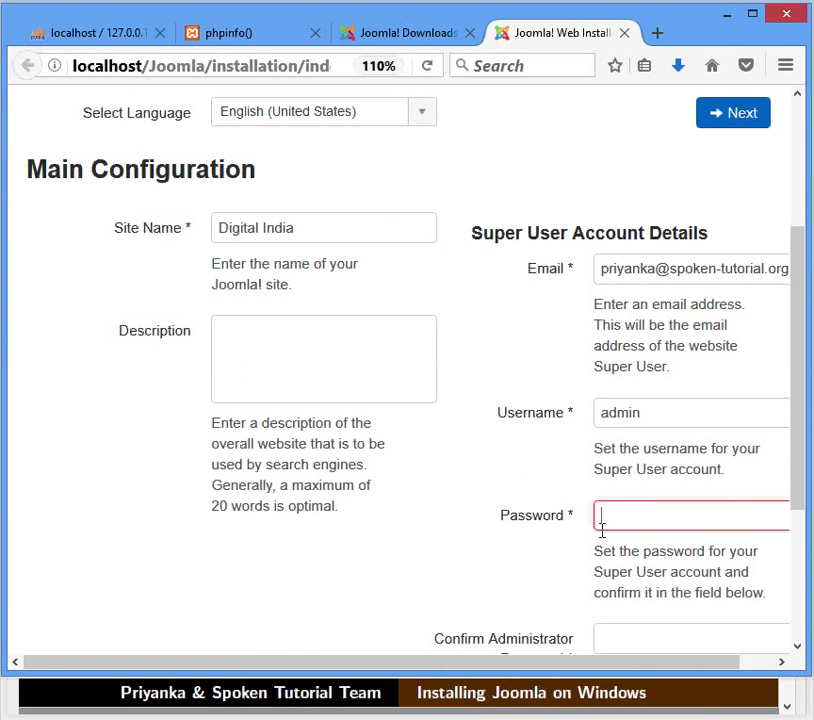
pyautogui.write('admin123')
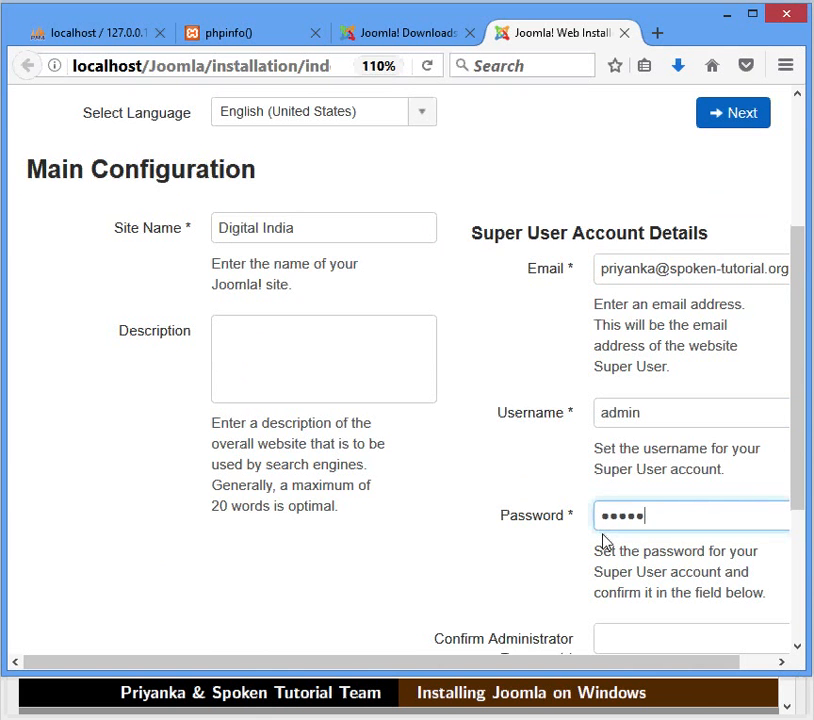
pyautogui.scroll(-4, 604, 541)
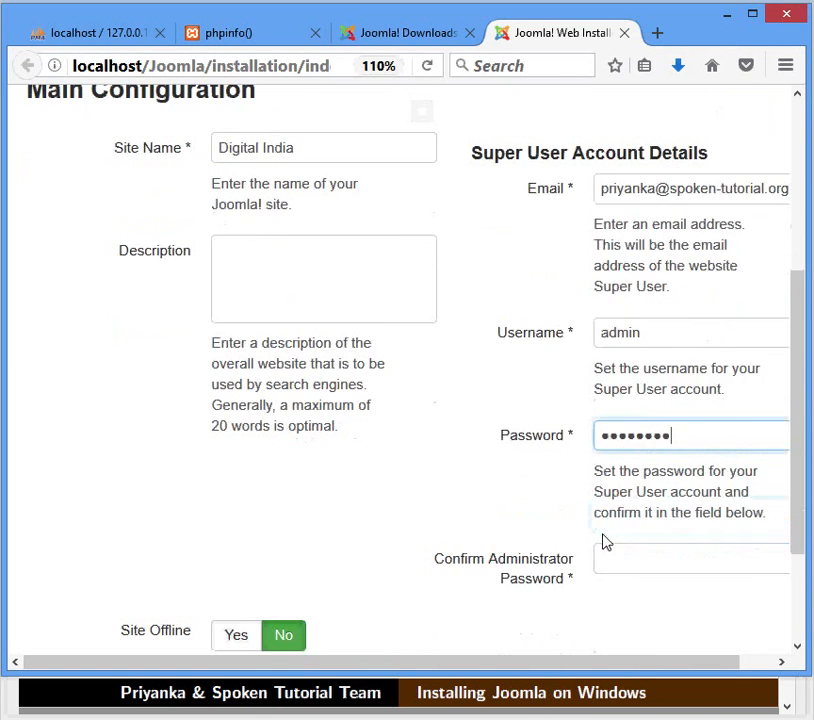
pyautogui.click(626, 417)
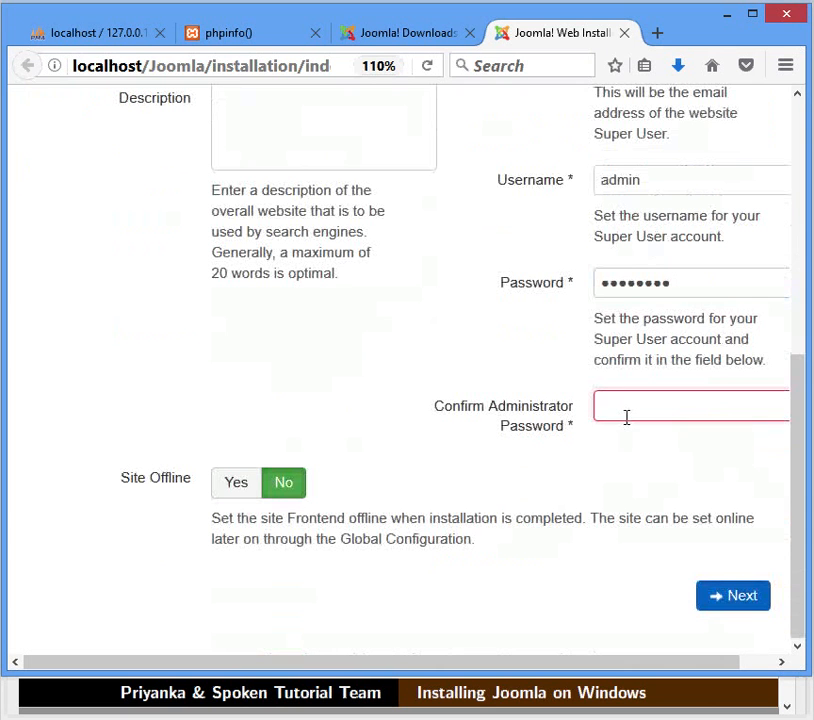
pyautogui.write('admin123')
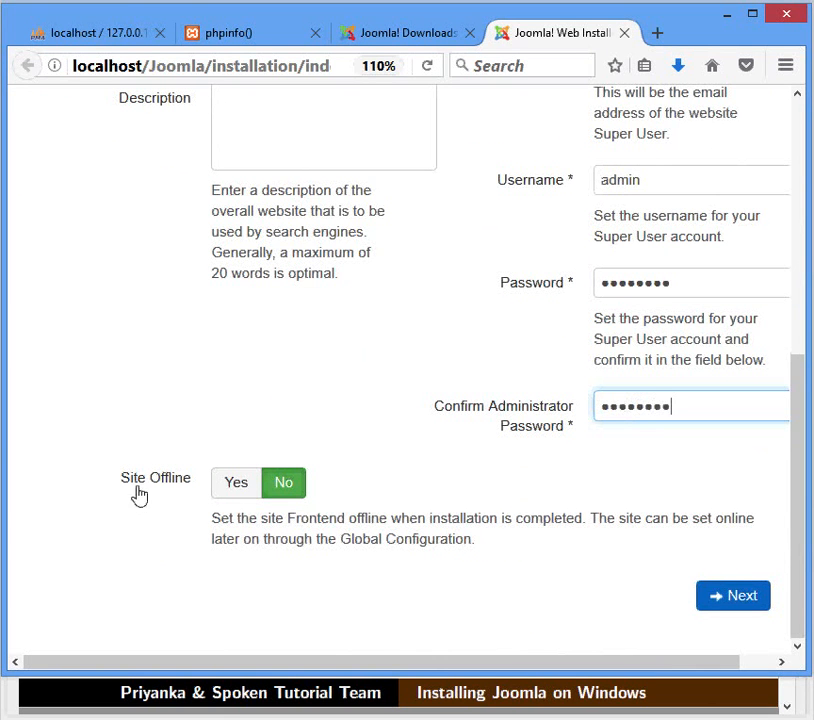
pyautogui.click(274, 492)
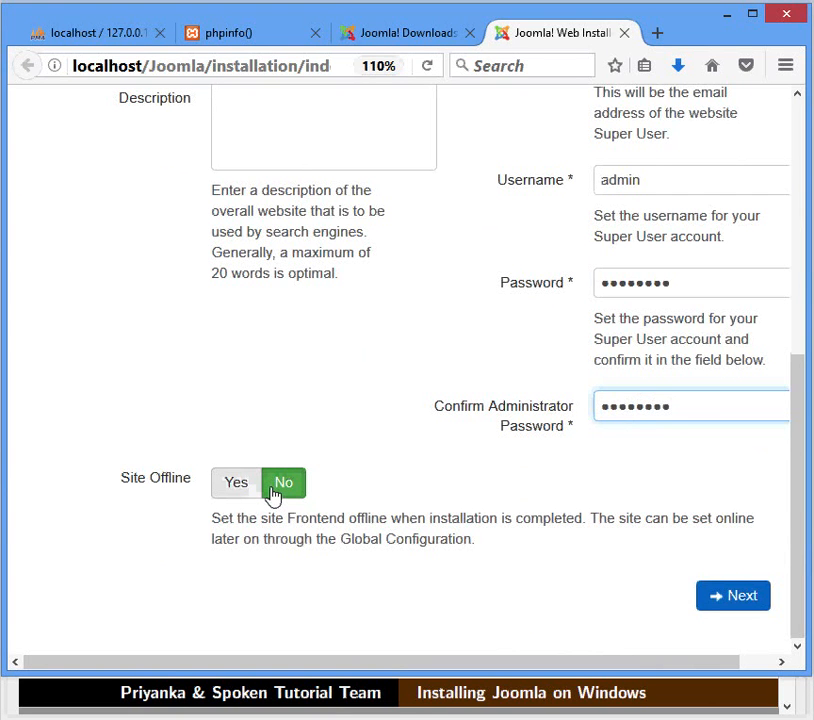
# - Move to the database configuration and set the database type to MySQL
pyautogui.click(703, 605)
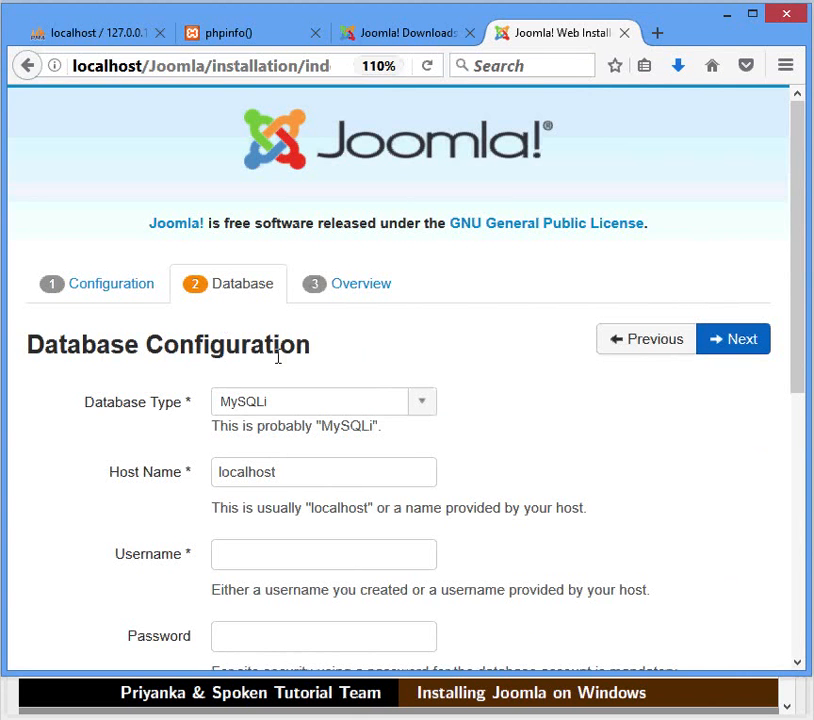
pyautogui.click(429, 402)
pyautogui.click(413, 430)
pyautogui.click(394, 471)
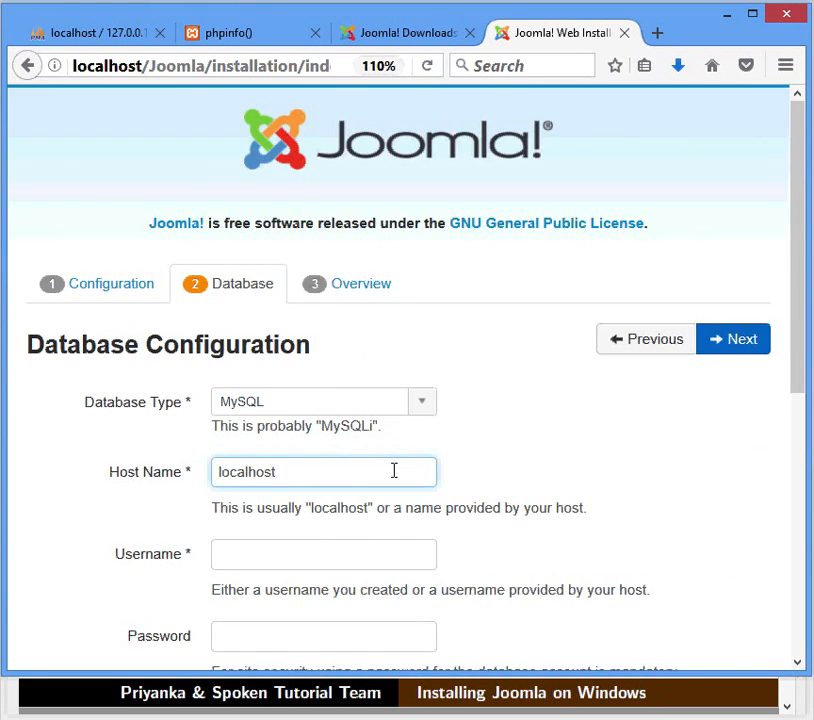
pyautogui.scroll(-2, 394, 471)
pyautogui.scroll(-2, 394, 470)
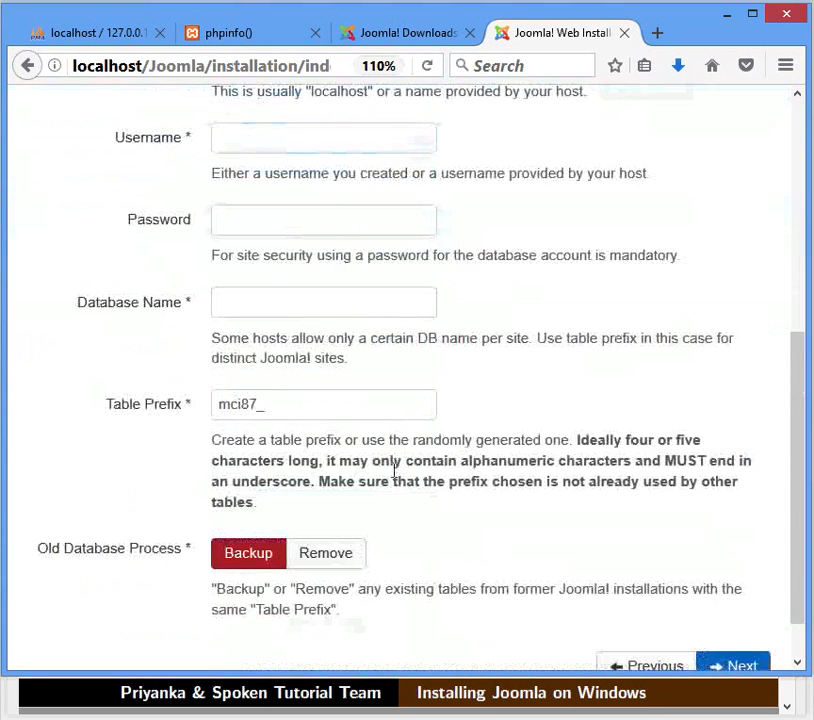
pyautogui.scroll(2, 372, 378)
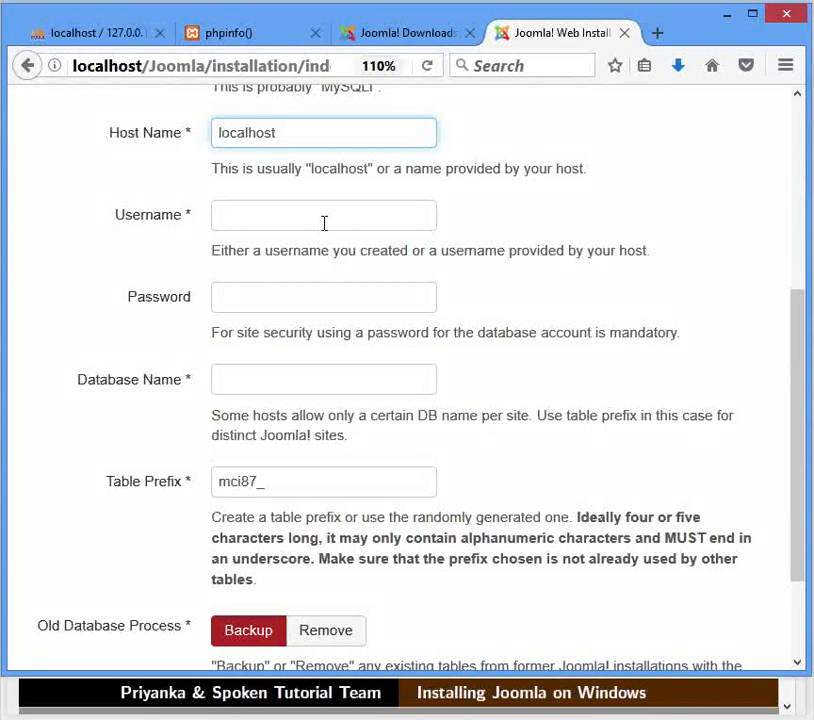
# - Enter database username Joomla-1, its password, and database name Joomla-1, keeping old tables backed up
pyautogui.click(324, 223)
pyautogui.write('Jo')
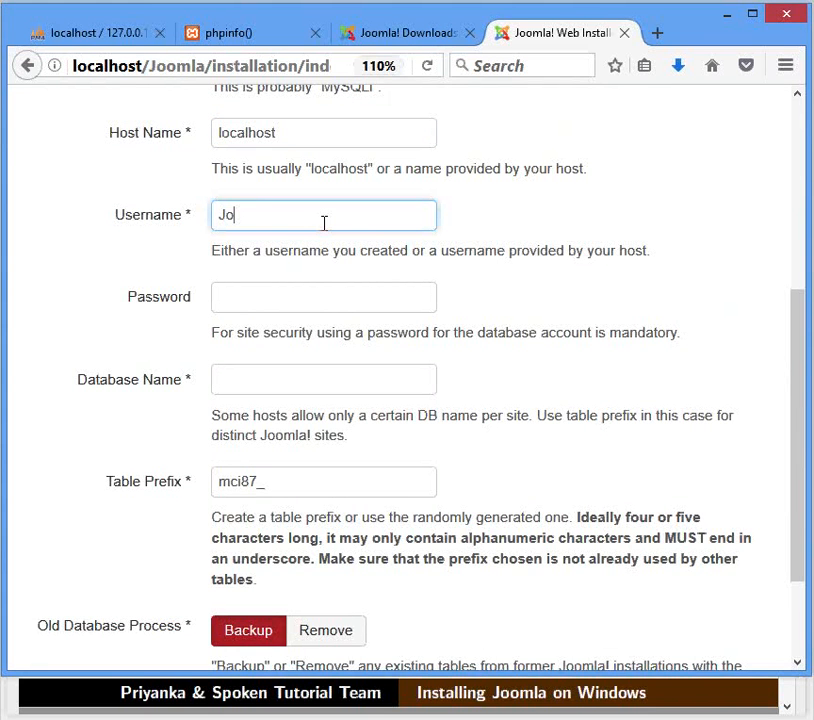
pyautogui.write('omla-1')
pyautogui.click(318, 302)
pyautogui.write('Joomla-1')
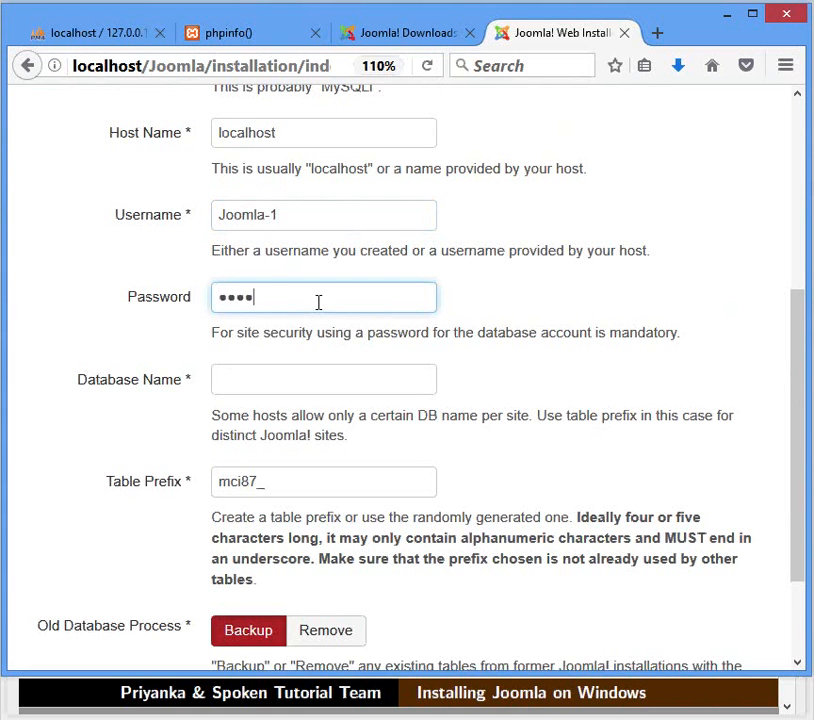
pyautogui.write('1')
pyautogui.press('Tab')
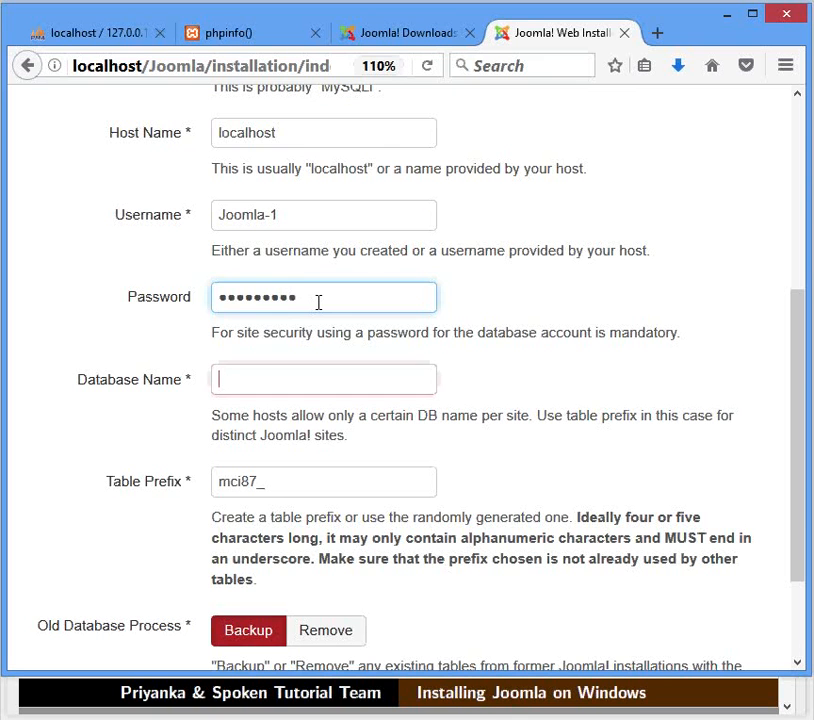
pyautogui.write('Joomla-1')
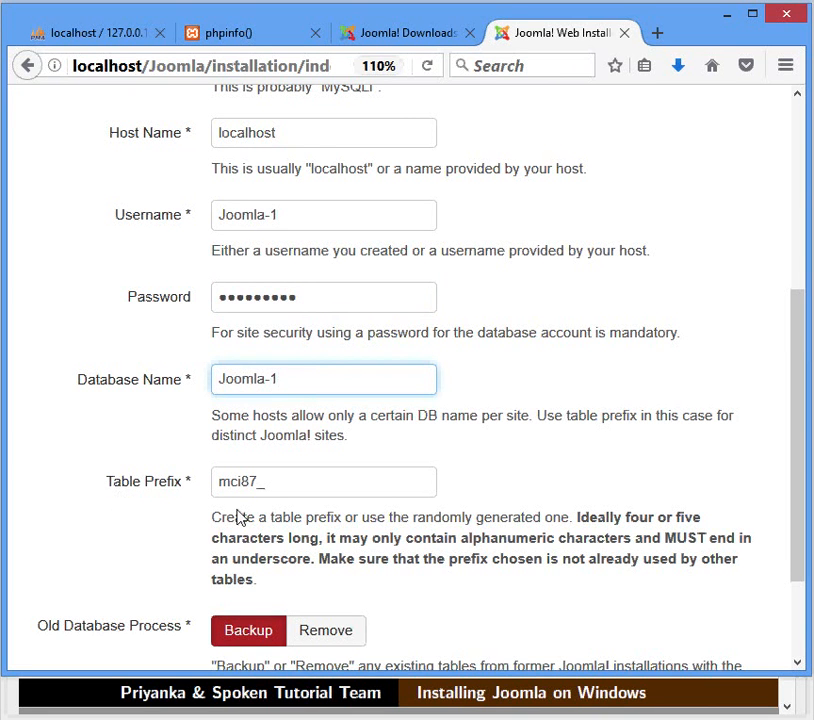
pyautogui.scroll(-1, 202, 576)
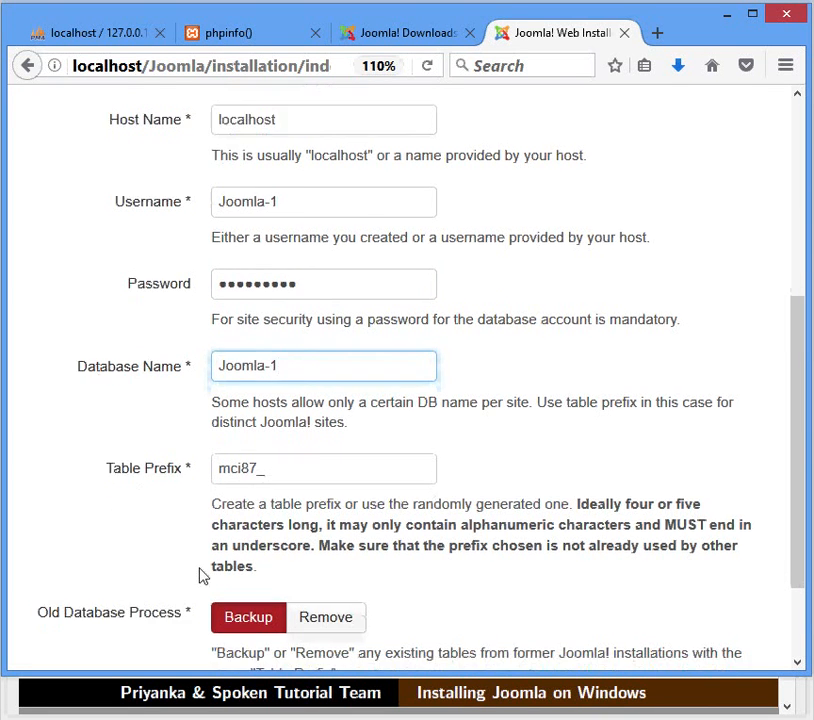
pyautogui.scroll(-2, 202, 576)
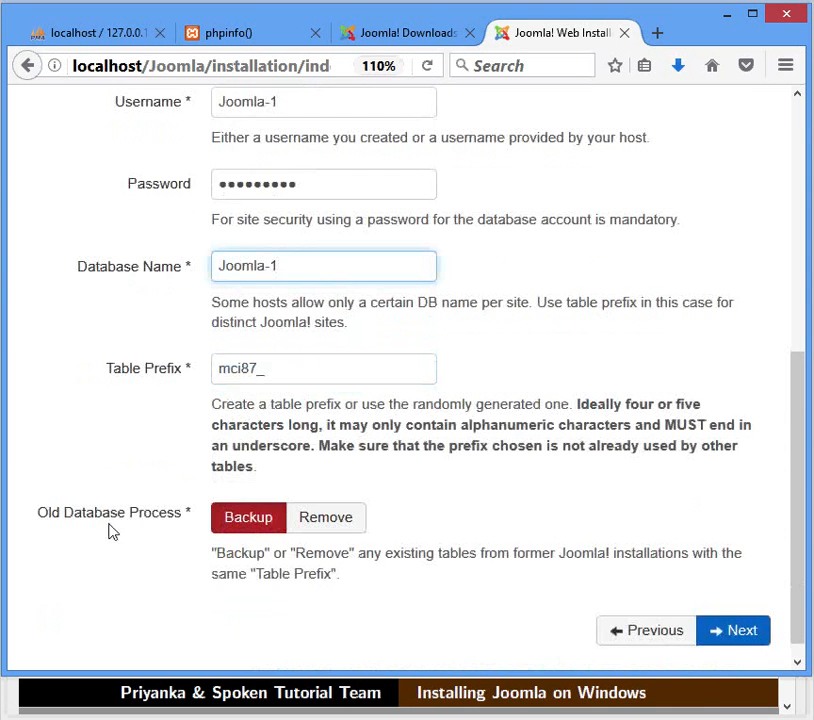
pyautogui.click(228, 532)
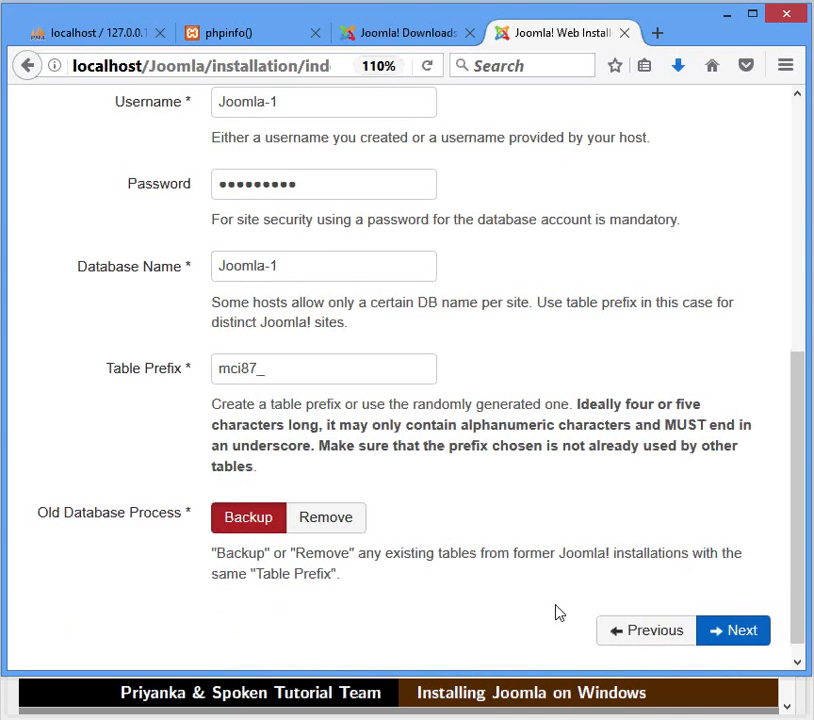
pyautogui.click(713, 632)
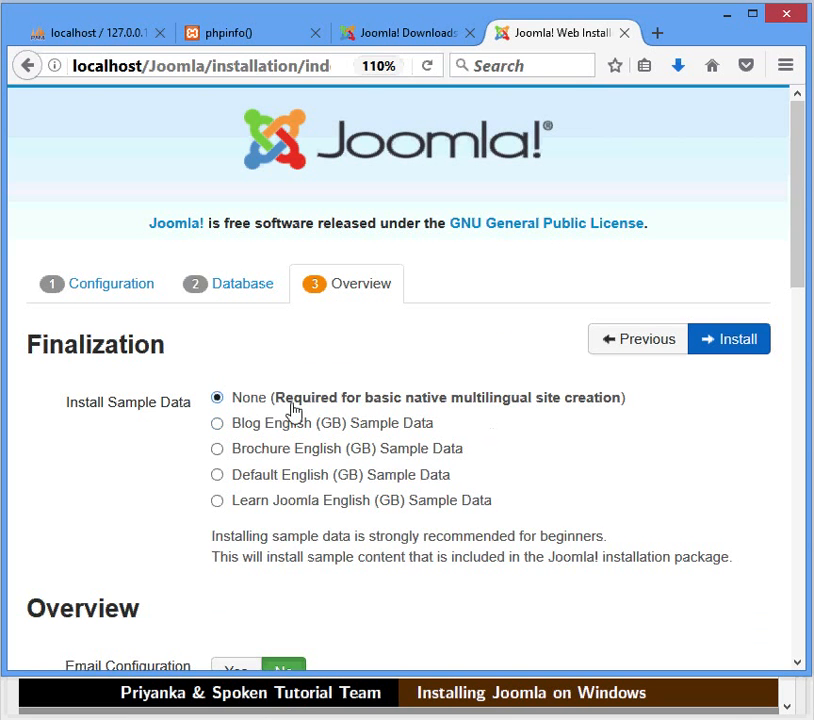
# - Leave Install Sample Data at None, review the Overview checks, and start the installation
pyautogui.moveTo(282, 409)
pyautogui.scroll(-3, 282, 409)
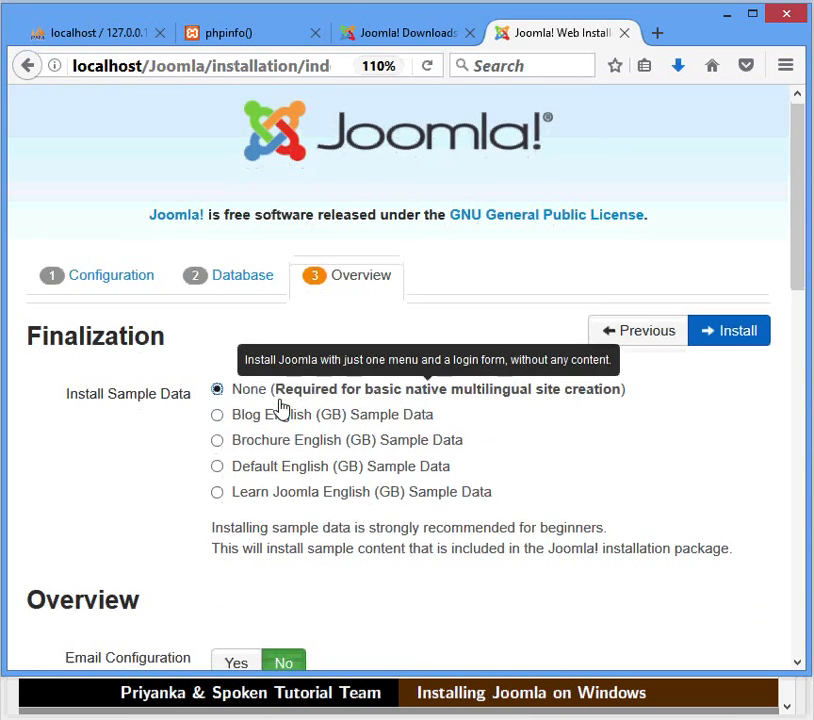
pyautogui.scroll(-2, 282, 405)
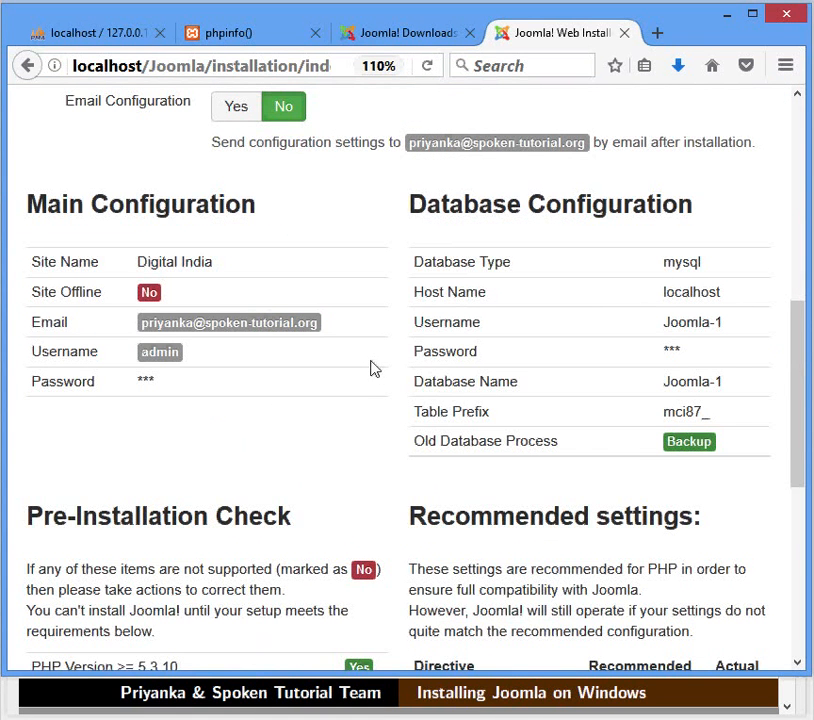
pyautogui.scroll(-4, 369, 400)
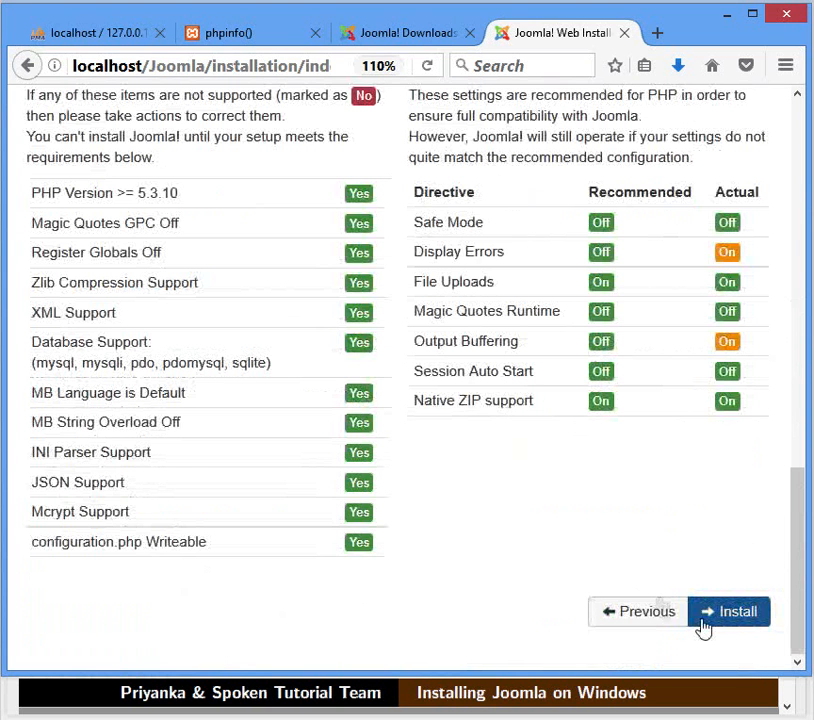
pyautogui.click(704, 627)
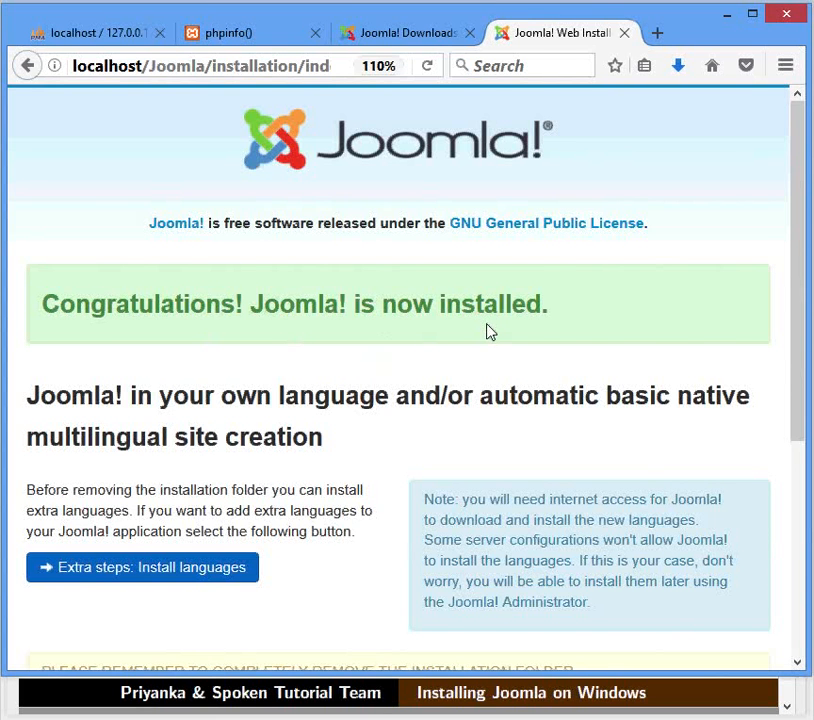
# - Remove the installation folder from the Congratulations page
pyautogui.scroll(-3, 487, 331)
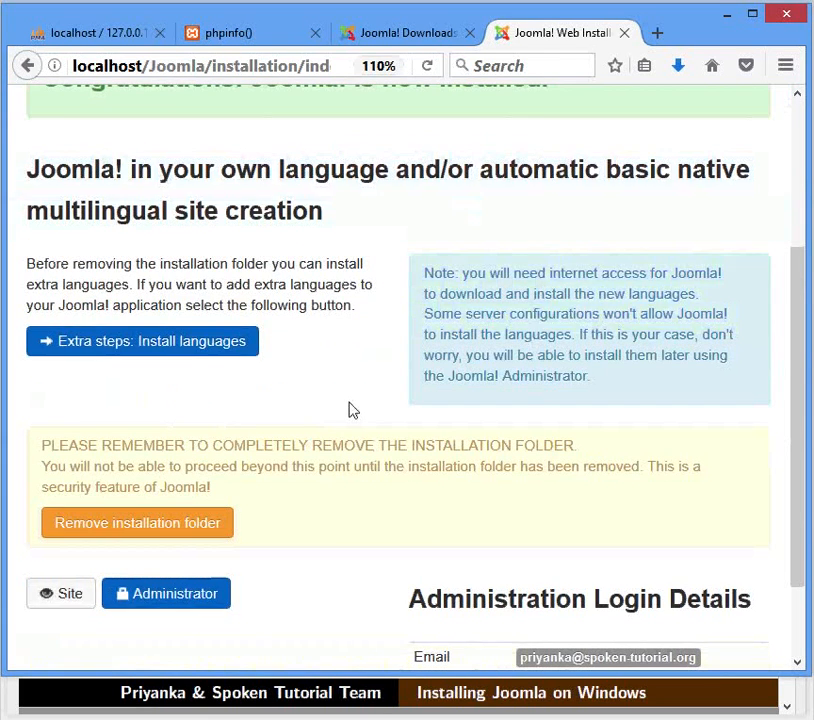
pyautogui.click(172, 540)
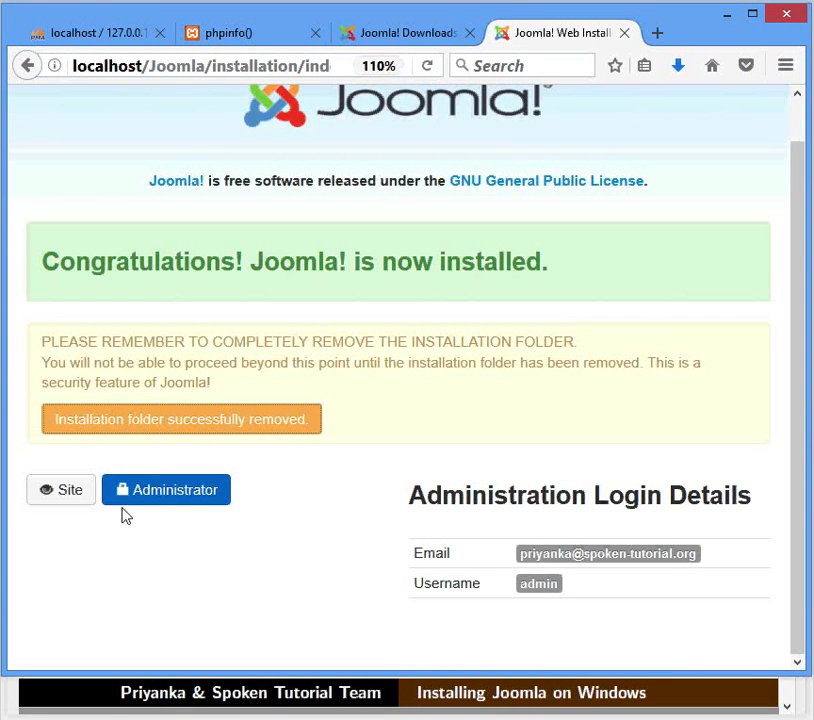
# - View the Digital India front end, then load localhost/Joomla/administrator
pyautogui.click(83, 500)
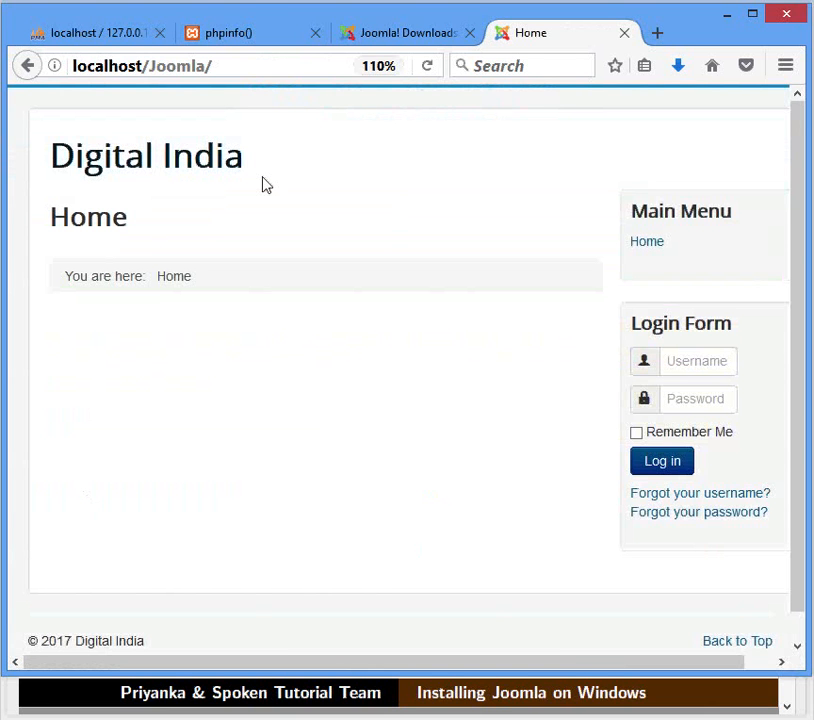
pyautogui.click(282, 72)
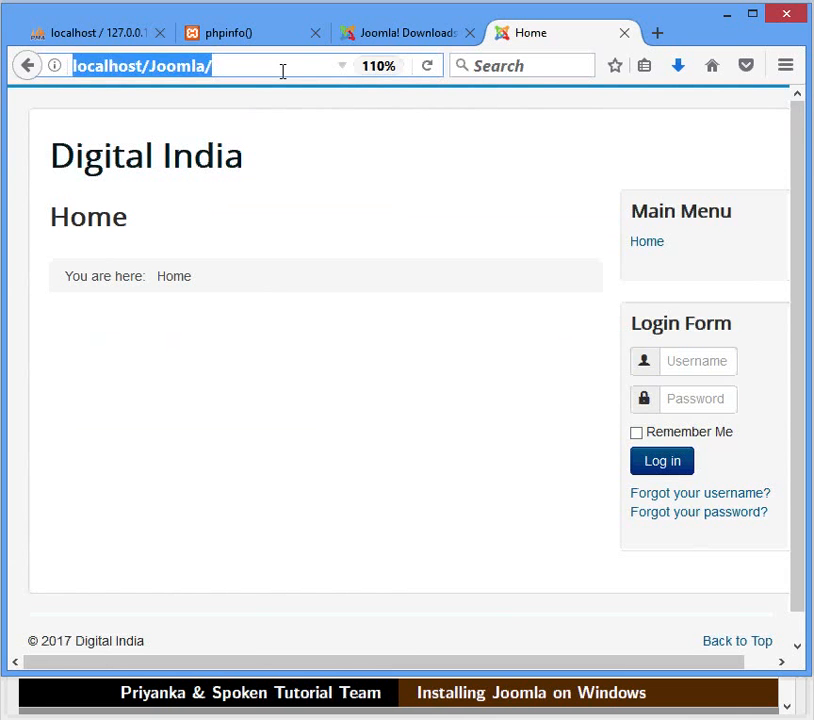
pyautogui.click(282, 72)
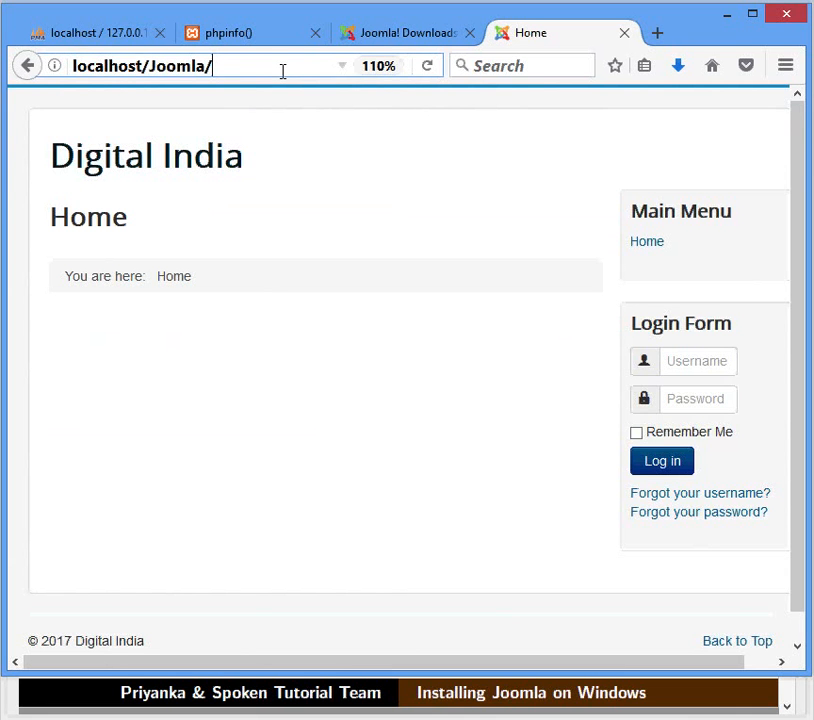
pyautogui.write('administrator')
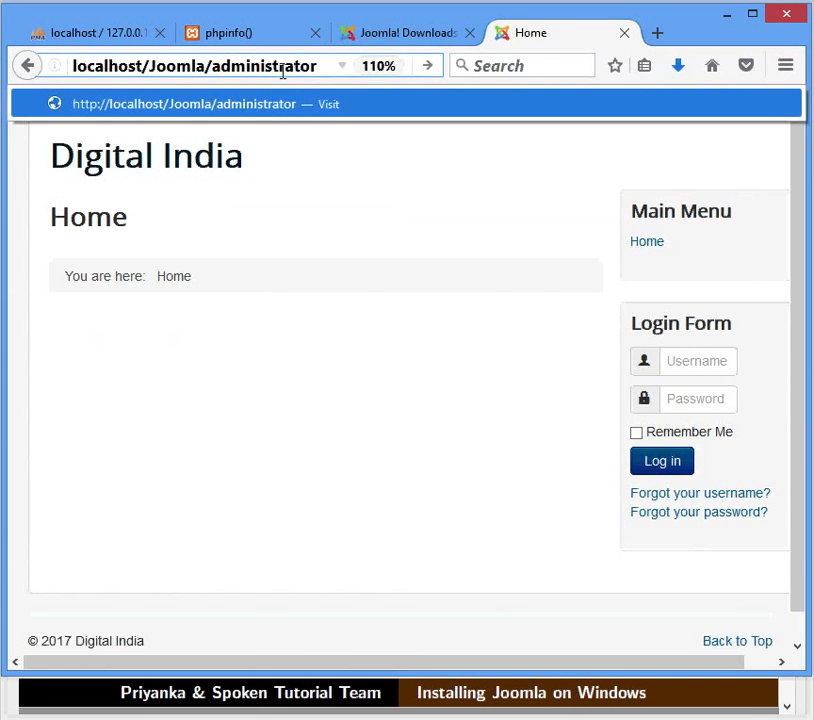
pyautogui.press('Return')
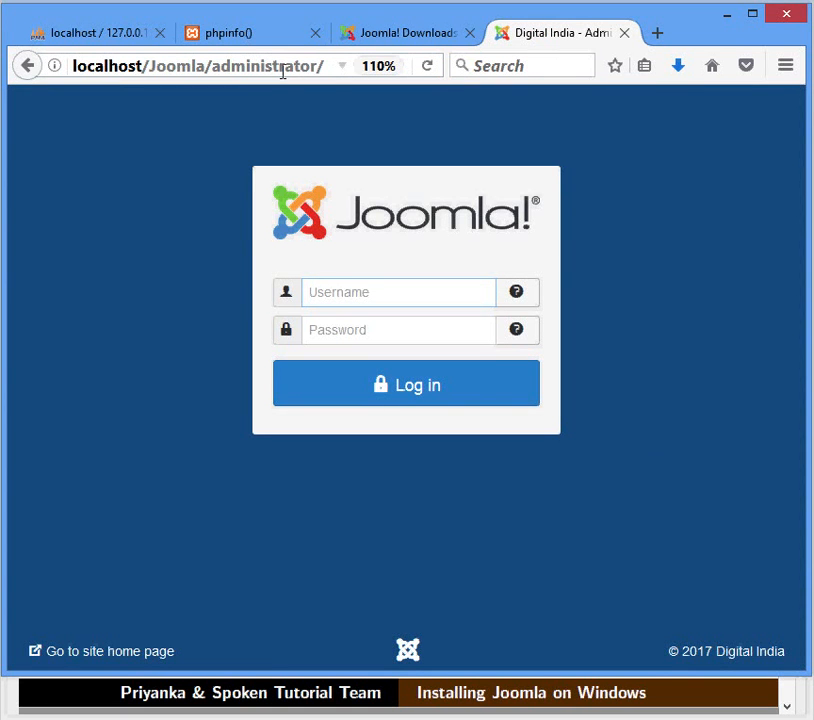
# - Log in to the administrator back end as admin with the account password
pyautogui.write('admin')
pyautogui.press('Tab')
pyautogui.write('12345678')
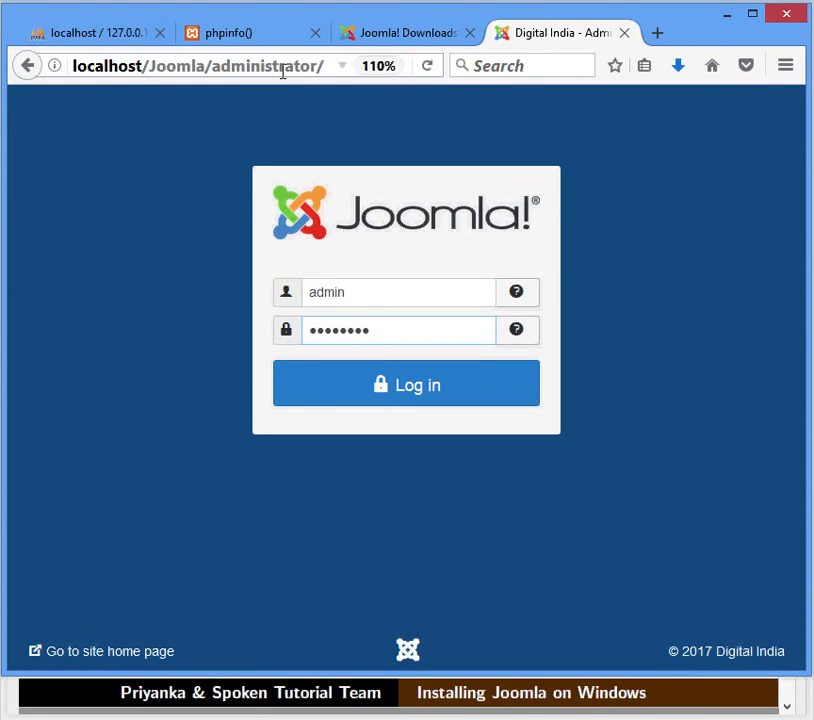
pyautogui.click(313, 371)
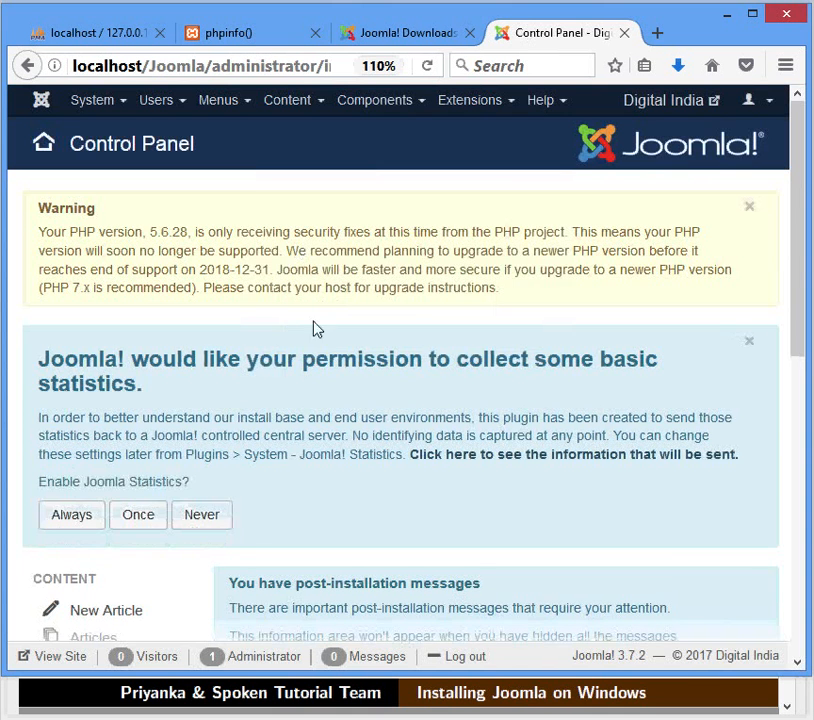